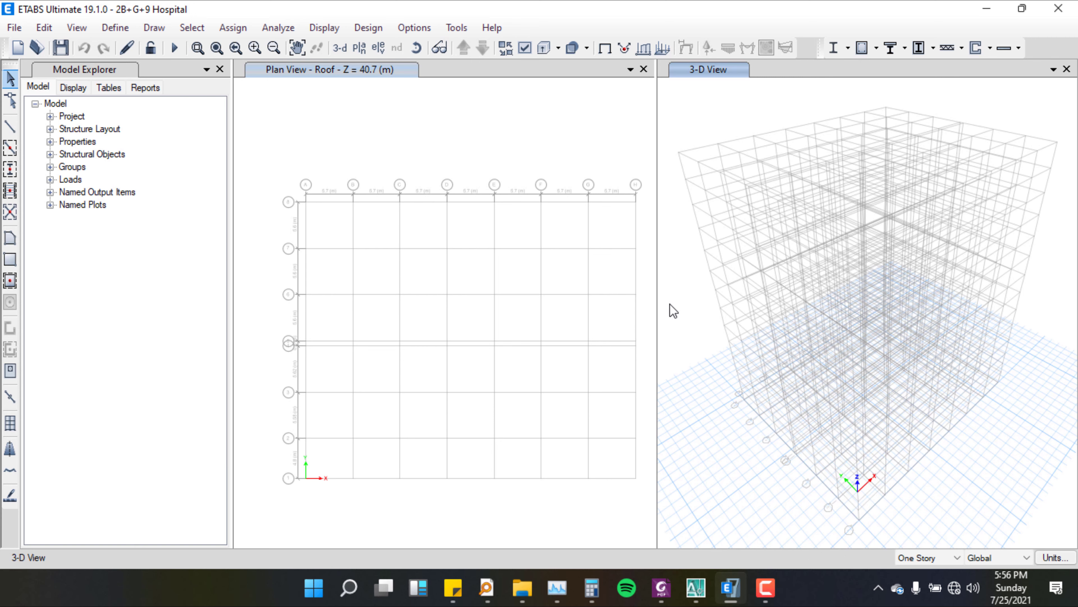
pyautogui.click(987, 9)
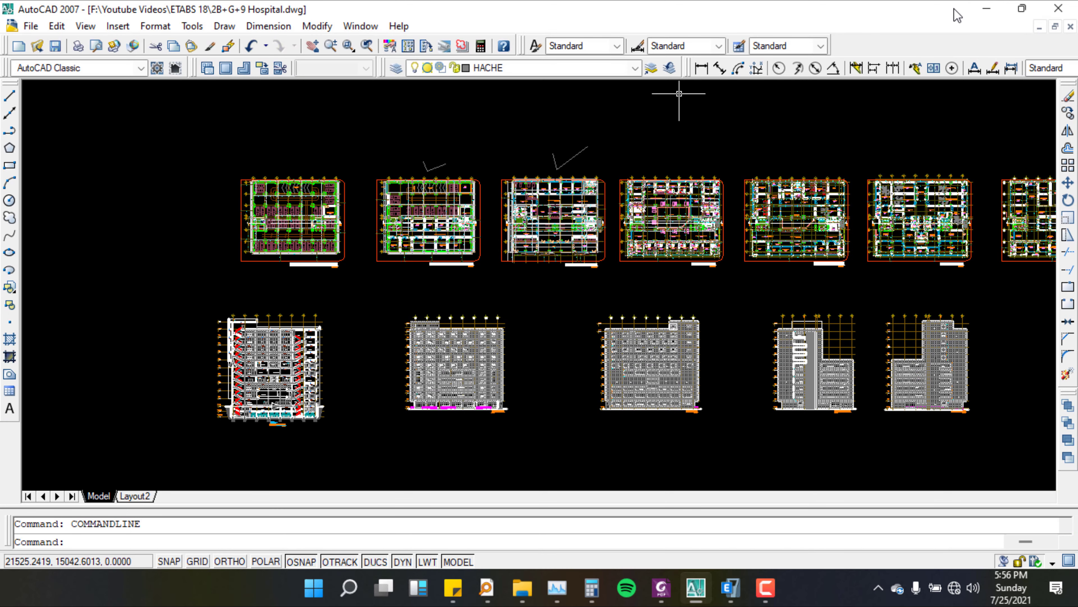
pyautogui.click(989, 10)
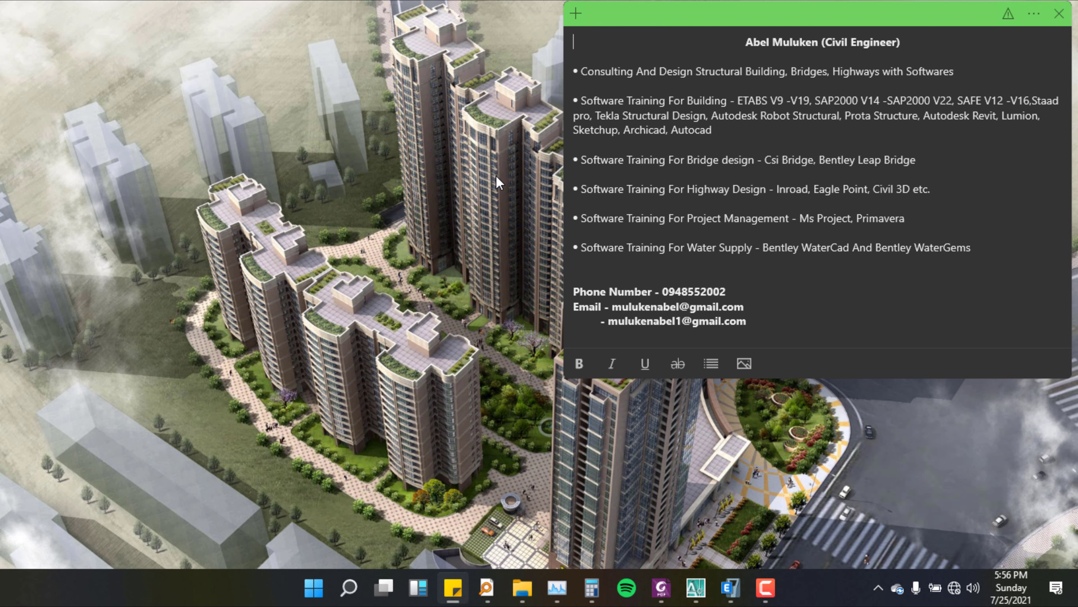
pyautogui.click(730, 588)
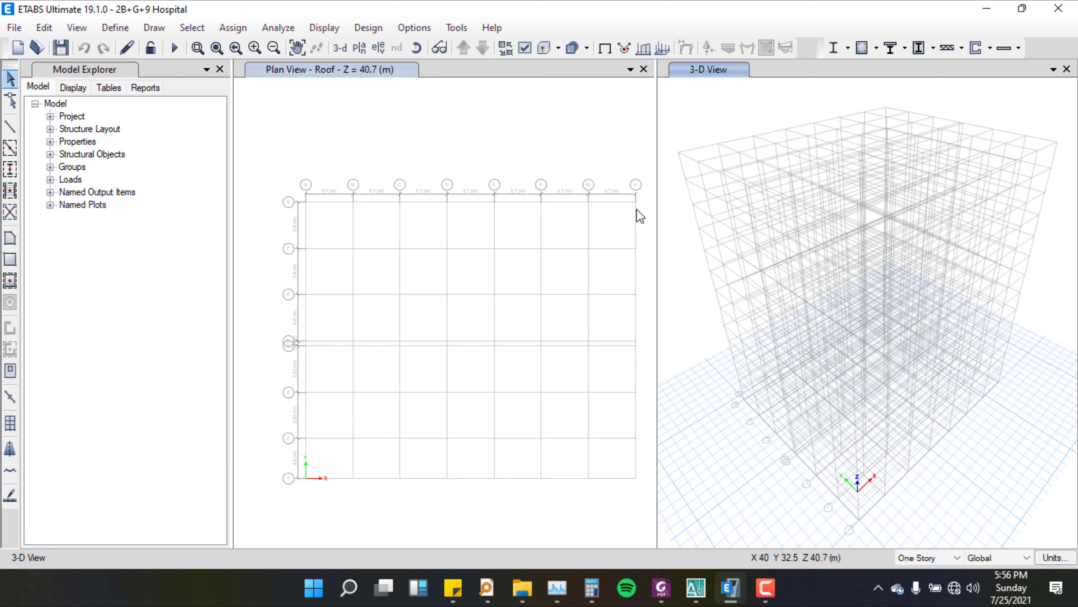
# - Review the story names, heights and elevations in the Story Data table, from the roof down to the base, and leave them unedited
pyautogui.rightClick(434, 119)
pyautogui.click(446, 126)
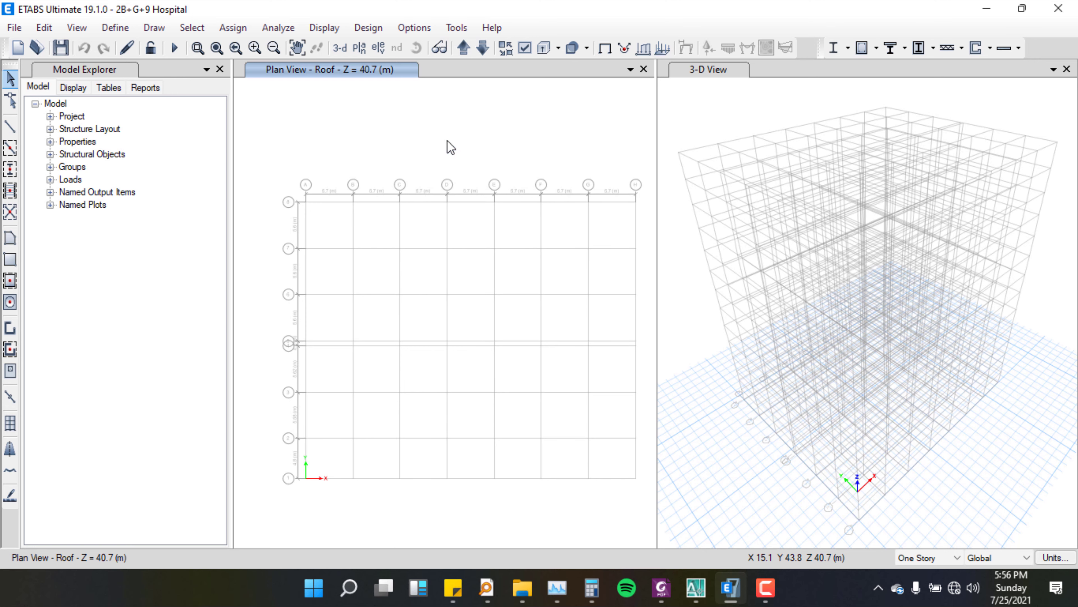
pyautogui.click(600, 127)
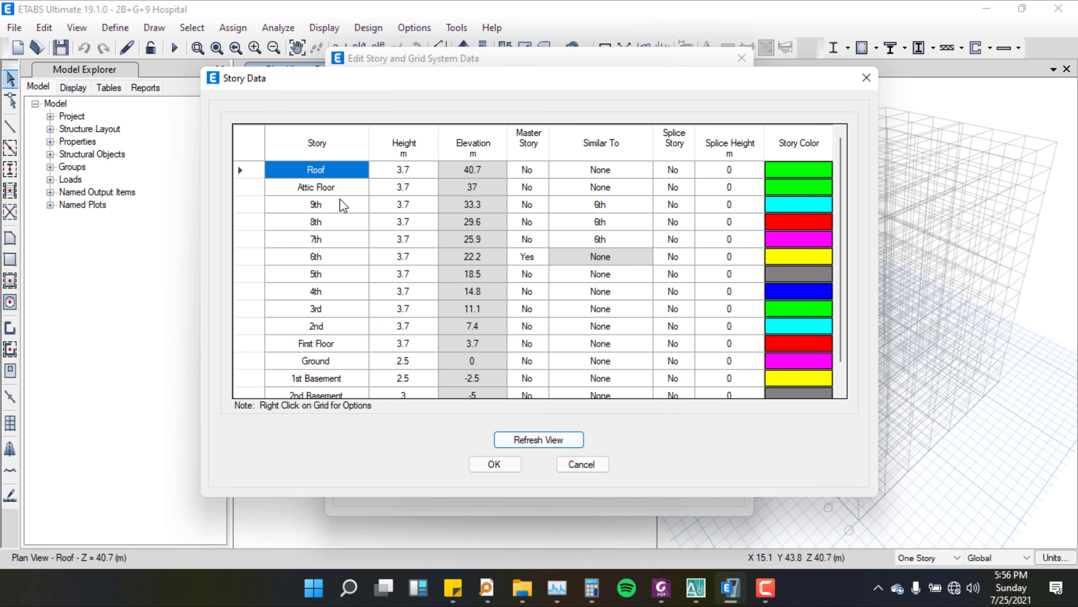
pyautogui.scroll(-2, 498, 289)
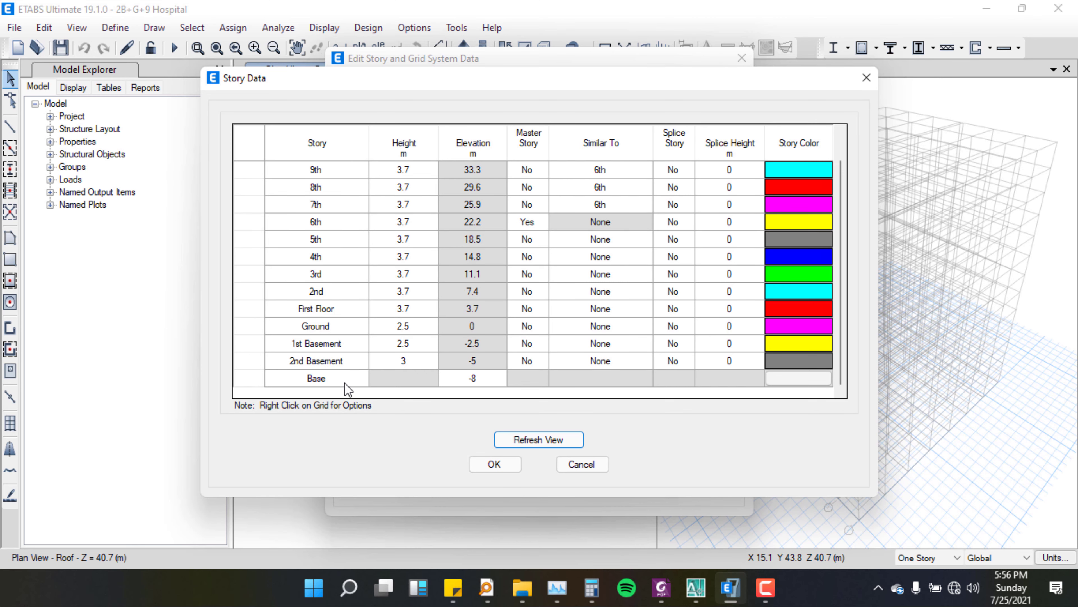
pyautogui.scroll(2, 547, 282)
pyautogui.click(866, 78)
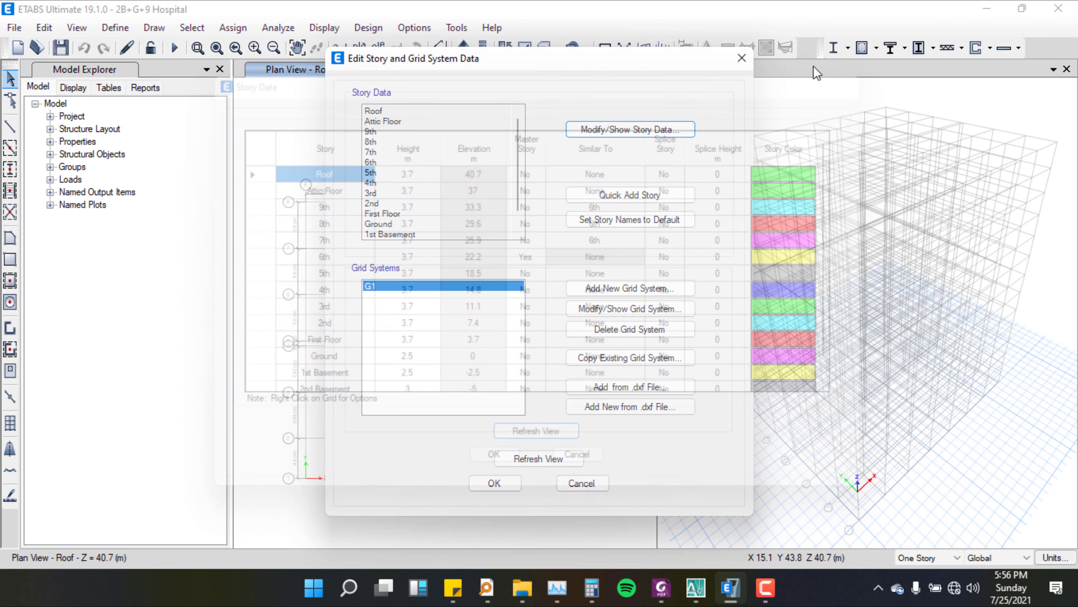
pyautogui.click(736, 72)
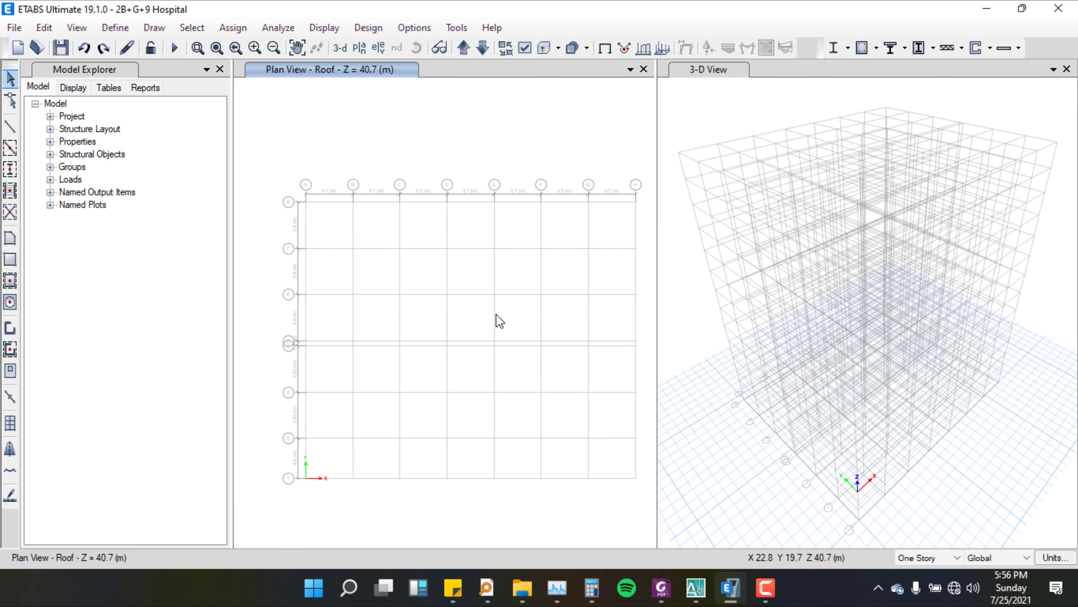
# - Start defining a new material with region Europe, material type Concrete and grade C25/30
pyautogui.moveTo(497, 311); pyautogui.dragTo(496, 301, button='middle')
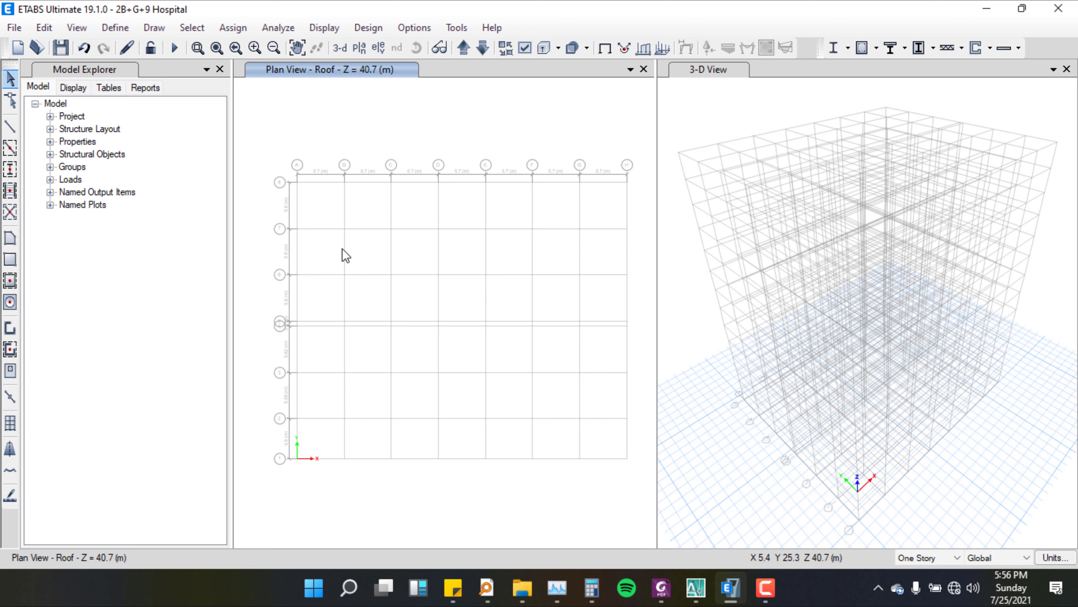
pyautogui.click(115, 27)
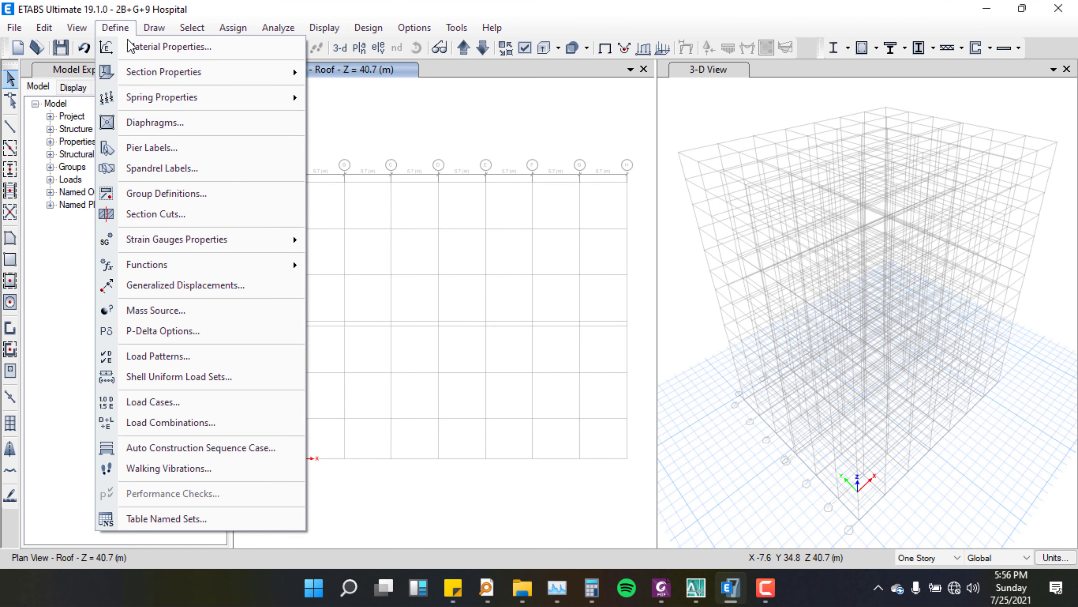
pyautogui.click(129, 50)
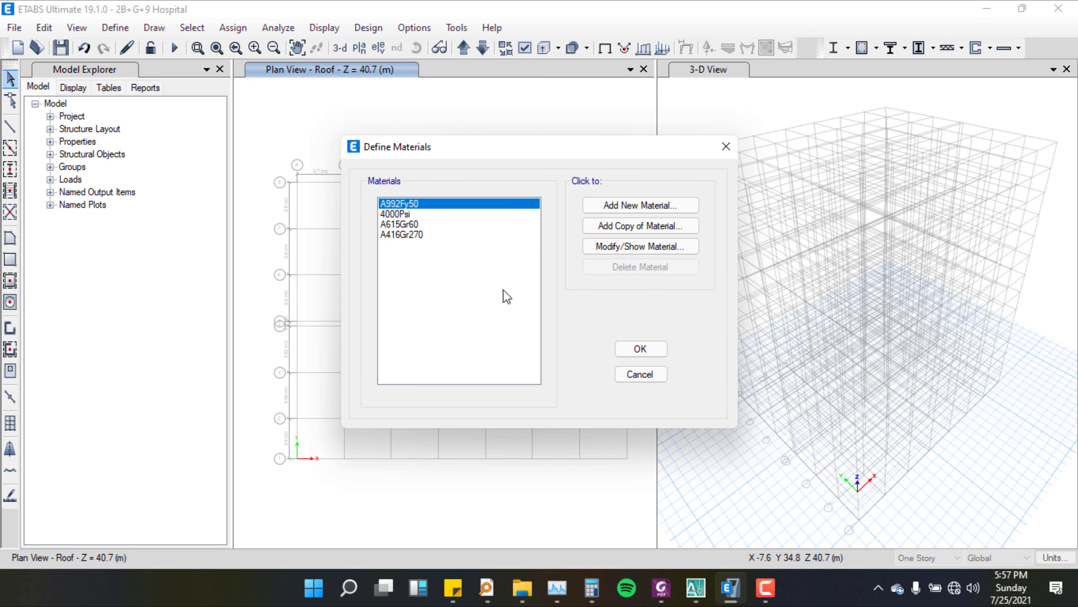
pyautogui.click(628, 207)
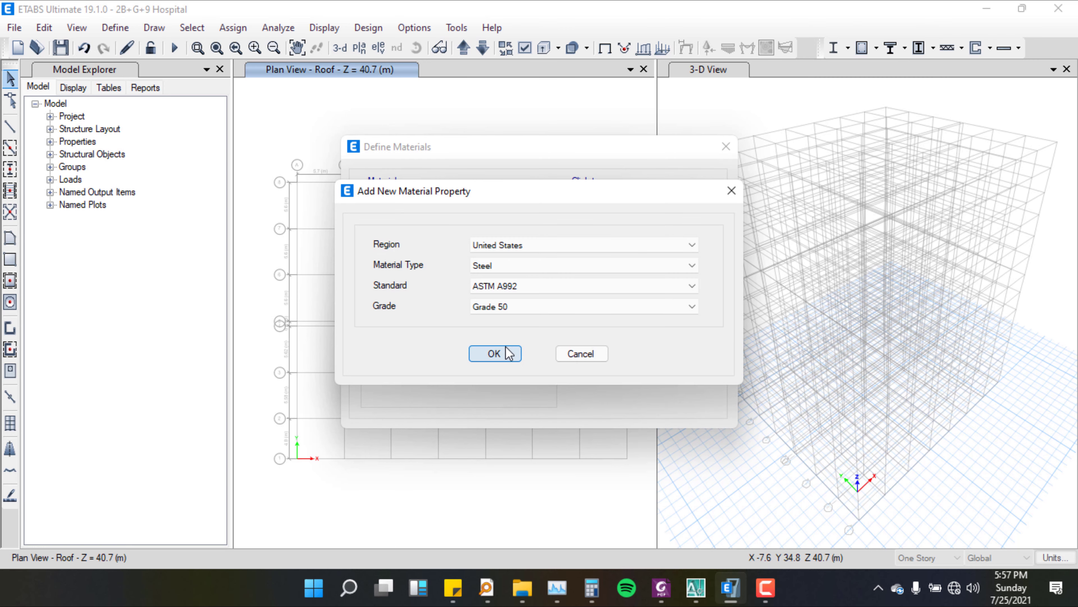
pyautogui.moveTo(428, 190); pyautogui.dragTo(389, 173)
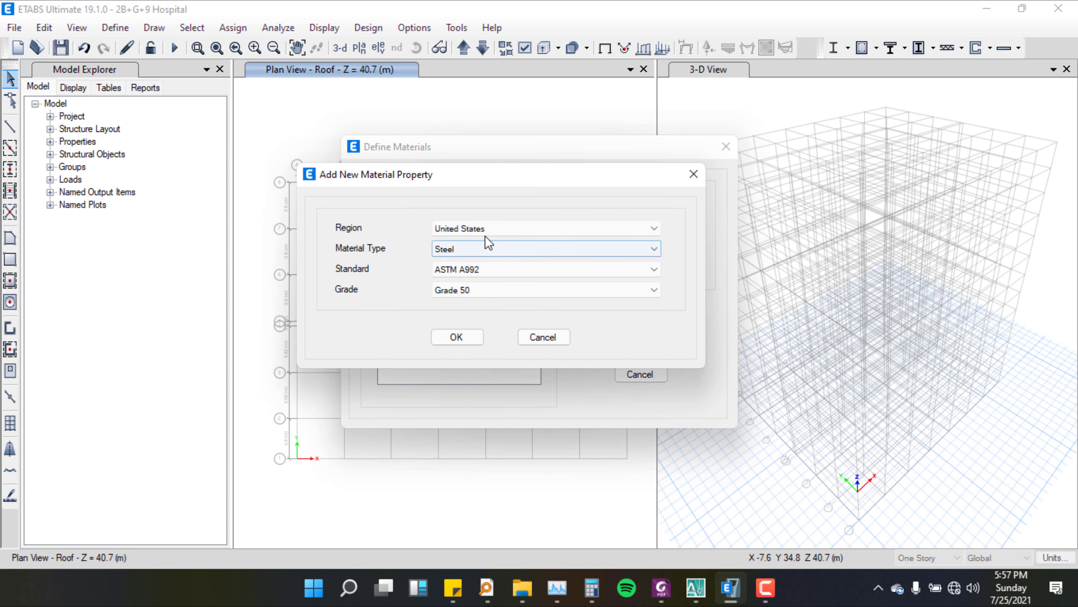
pyautogui.click(493, 232)
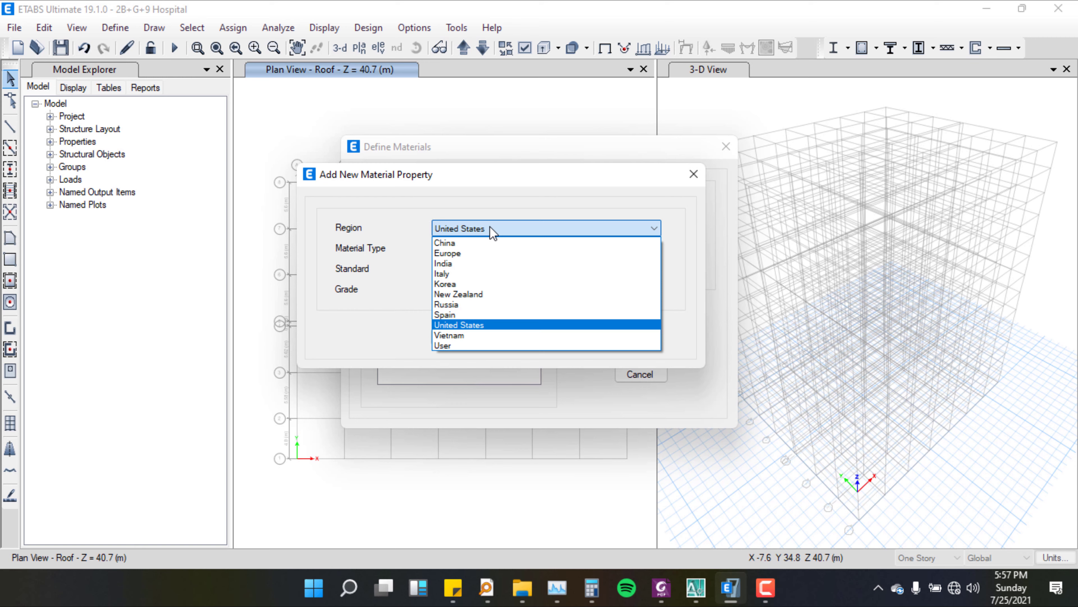
pyautogui.click(464, 256)
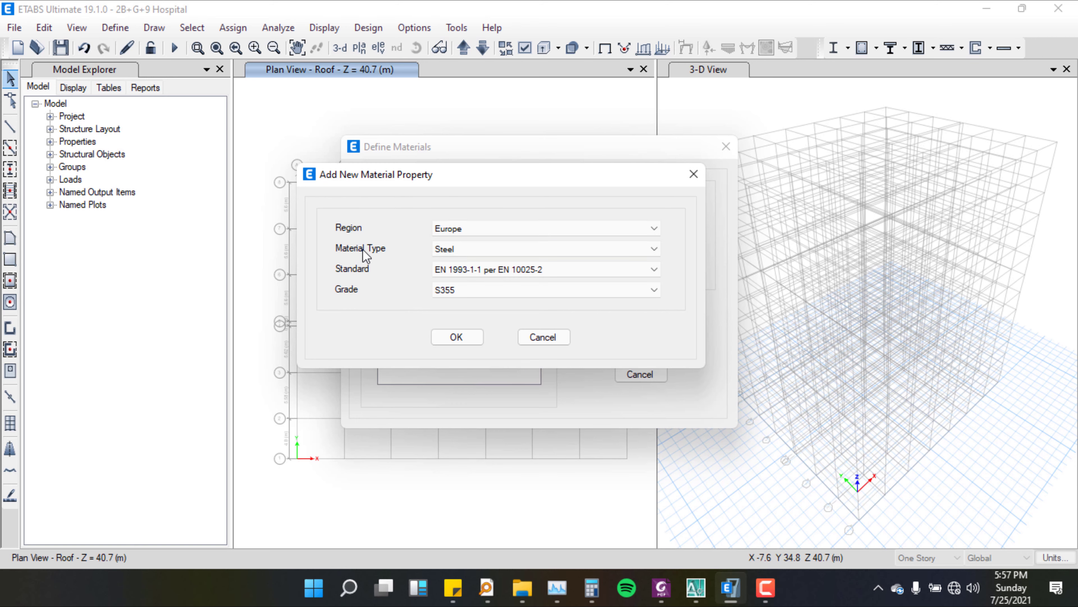
pyautogui.click(448, 248)
pyautogui.click(449, 274)
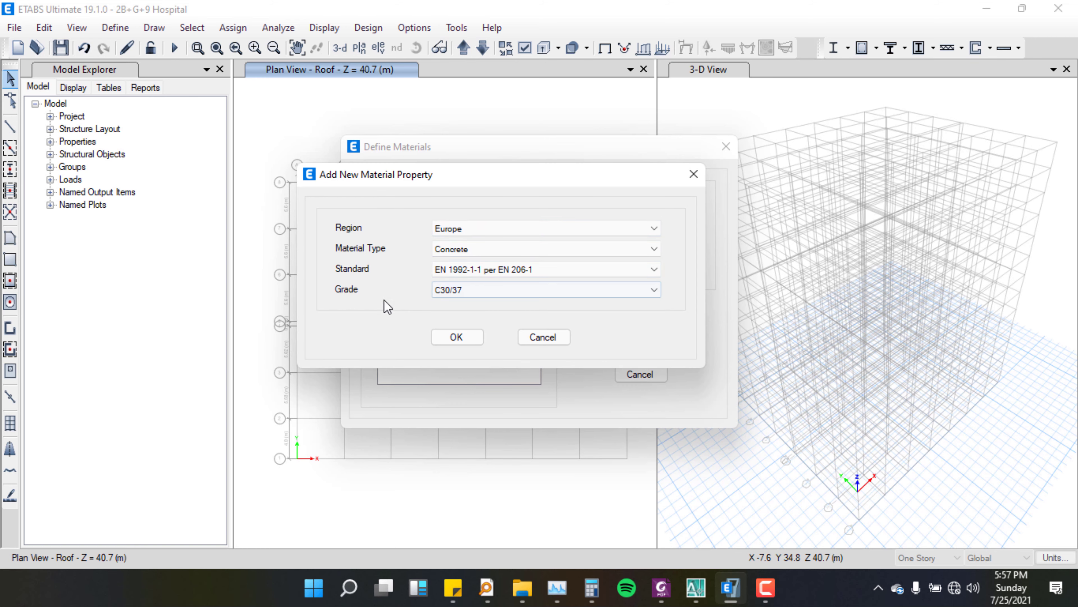
pyautogui.click(476, 293)
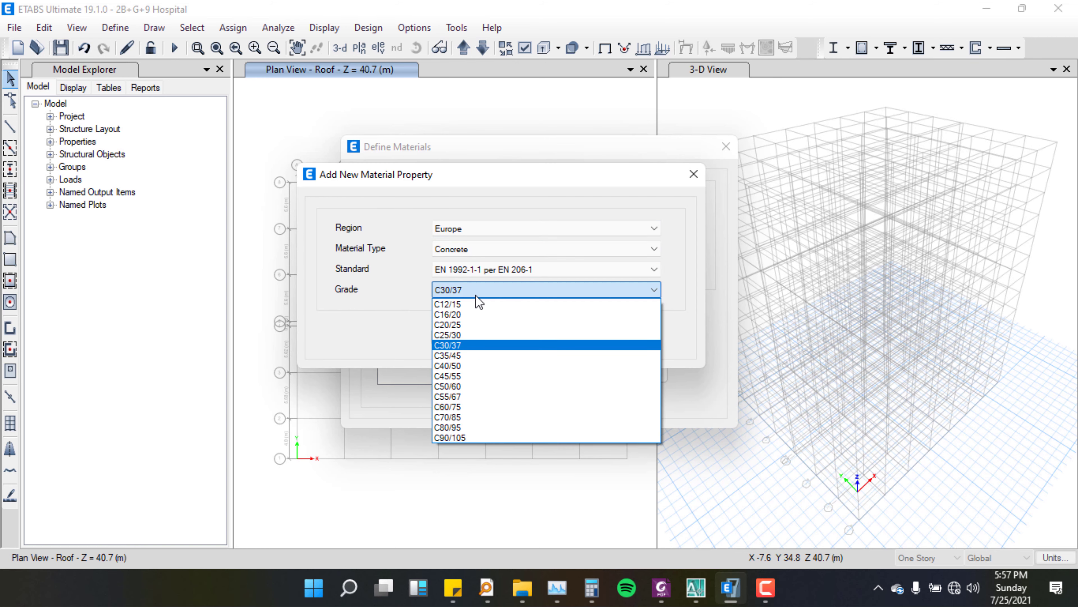
pyautogui.click(475, 335)
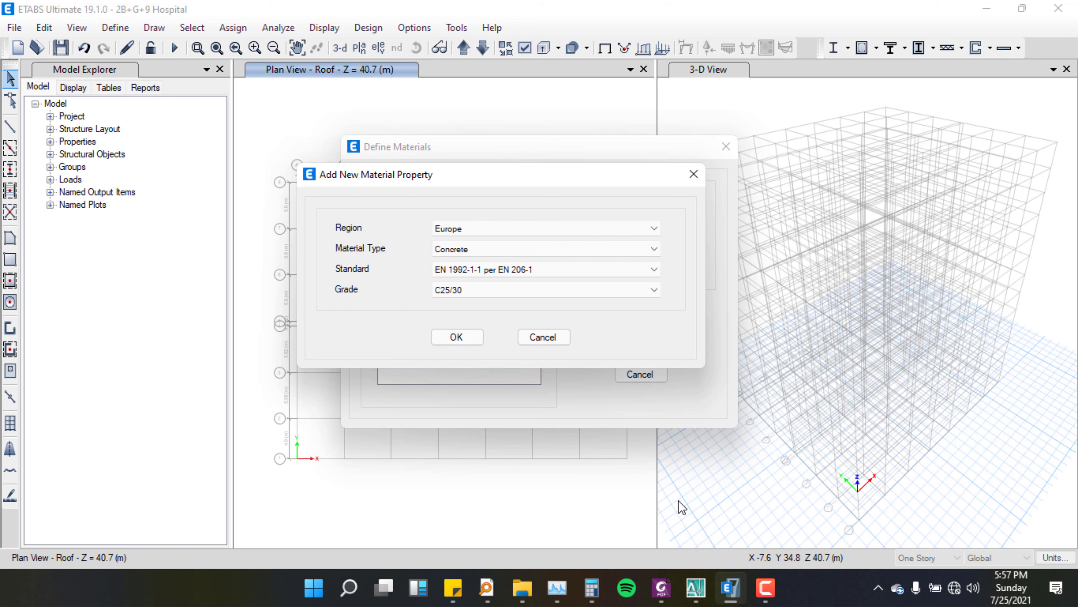
# - Switch to the ES-1992 concrete design PDF, check the C25/30 cylinder and cube strengths in Table 3.1, and return to ETABS
pyautogui.moveTo(730, 587)
pyautogui.click(658, 595)
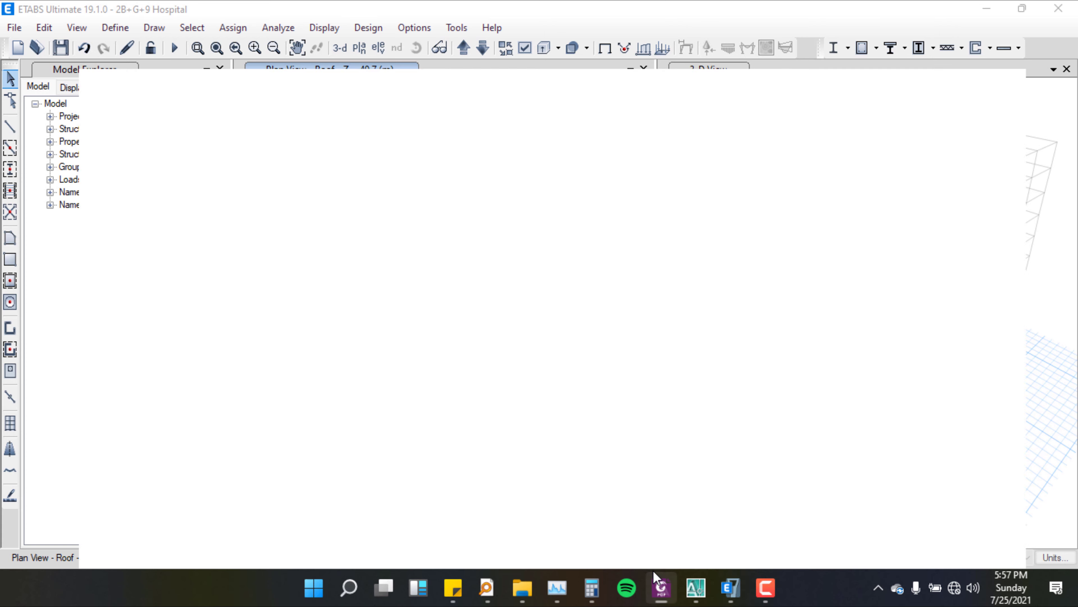
pyautogui.scroll(-1, 410, 293)
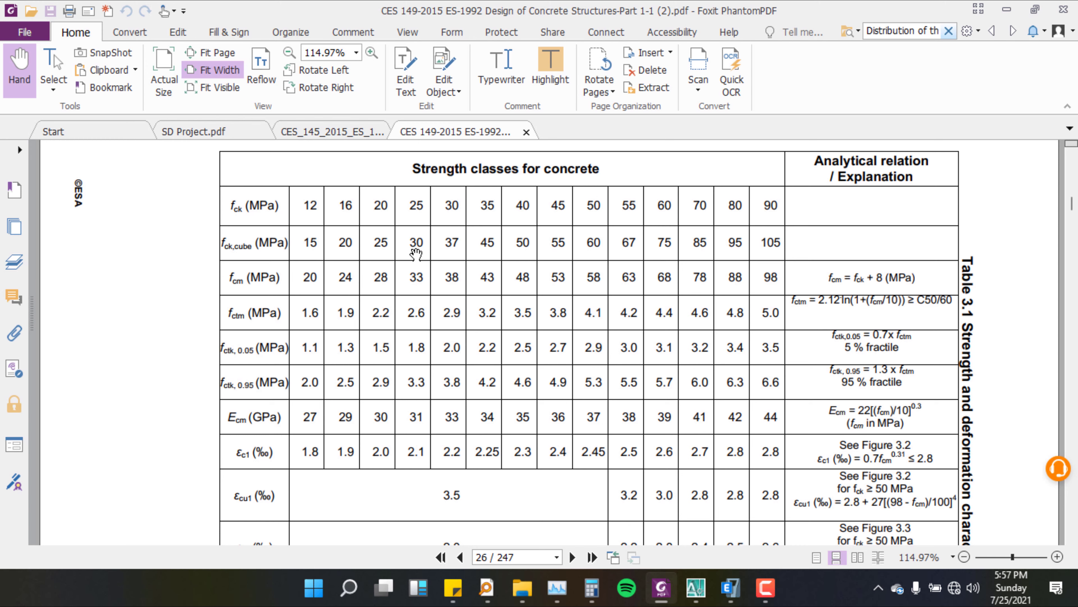
pyautogui.doubleClick(410, 249)
pyautogui.moveTo(412, 205); pyautogui.dragTo(426, 207)
pyautogui.click(1006, 10)
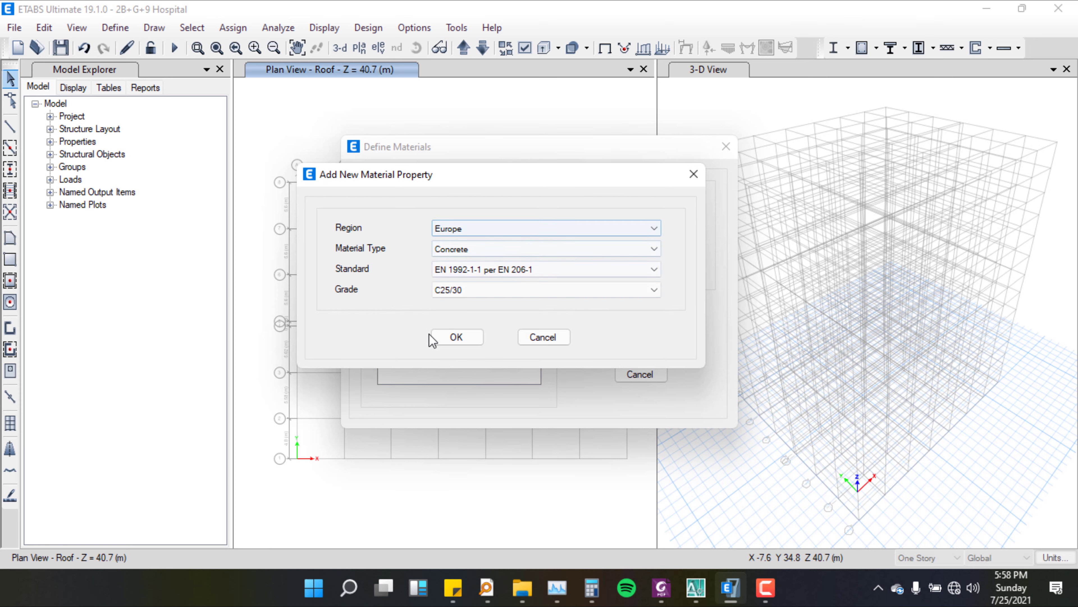
# - Accept the C25/30 material choice and set its weight per unit volume to 25 kN/m³
pyautogui.click(452, 338)
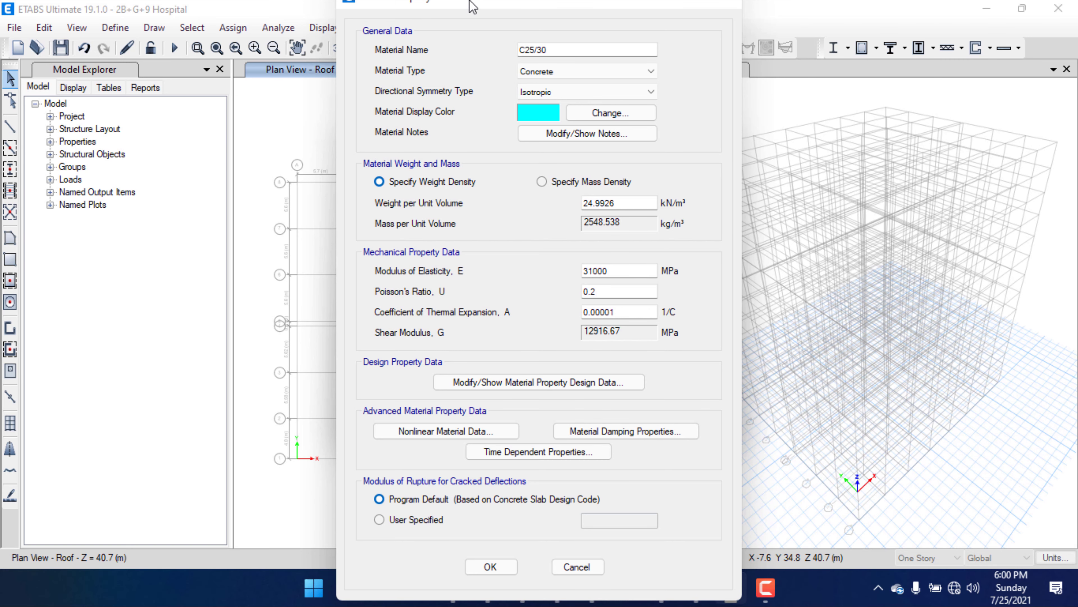
pyautogui.moveTo(473, 6)
pyautogui.mouseDown()
pyautogui.moveTo(454, 19)
pyautogui.moveTo(452, 3)
pyautogui.mouseUp()
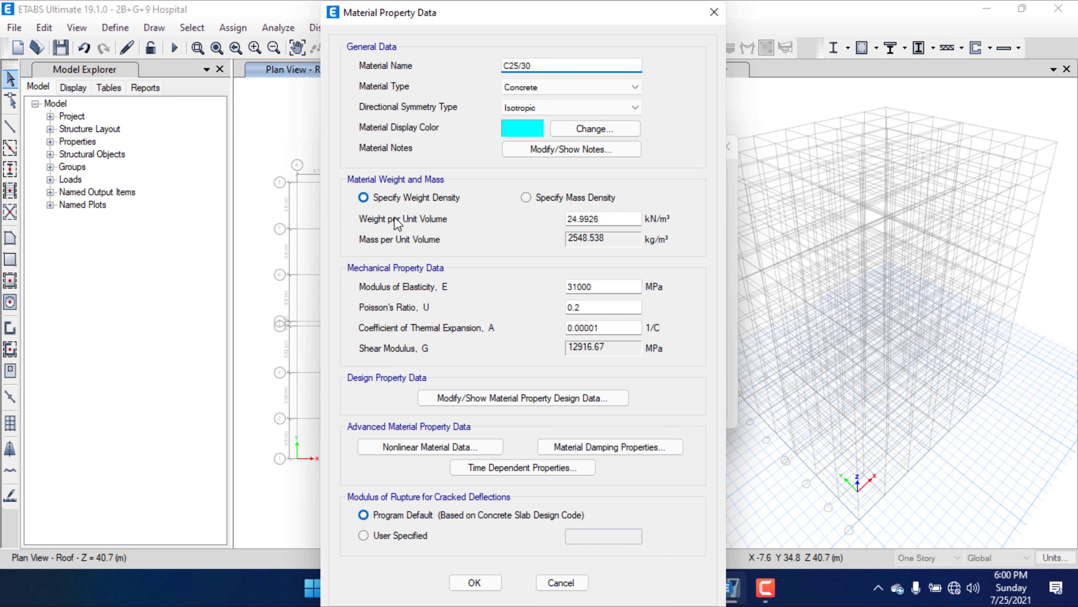
pyautogui.doubleClick(599, 219)
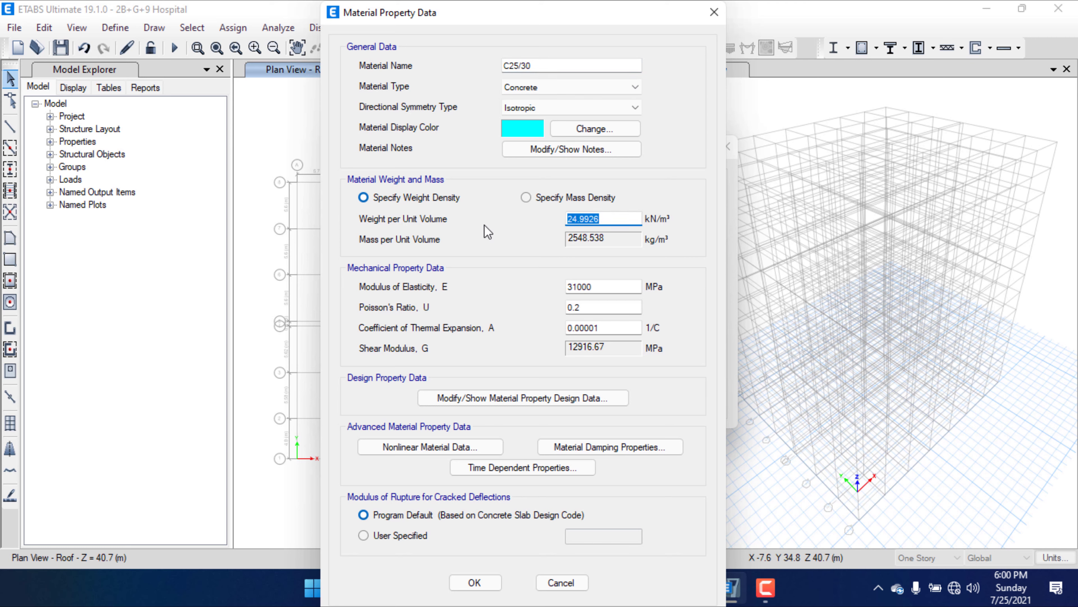
pyautogui.write('25')
pyautogui.click(592, 286)
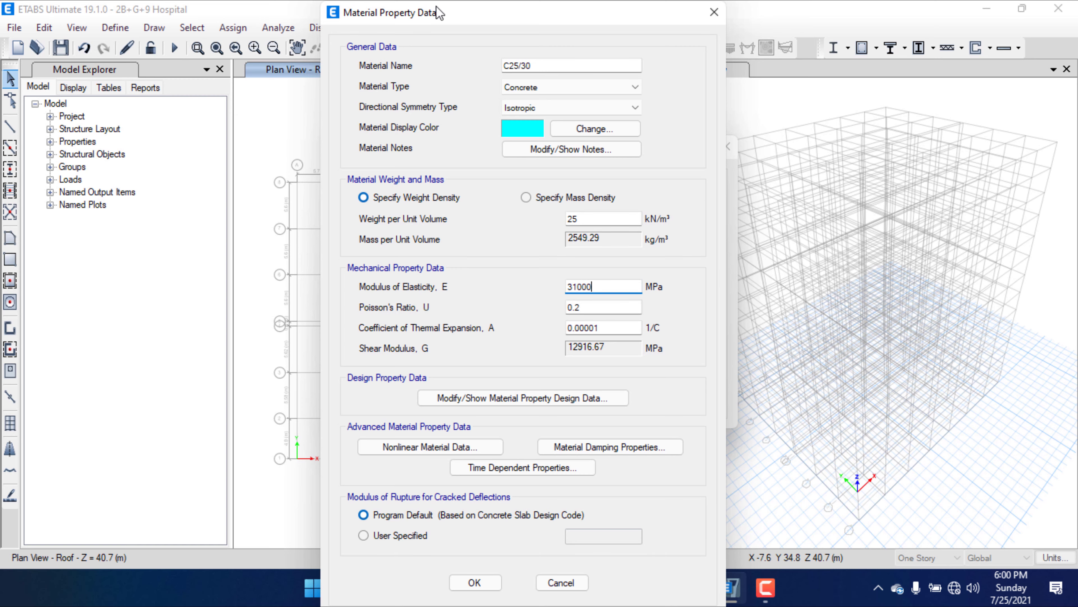
# - Look up the modulus of elasticity Ecm for C25/30 concrete in Table 3.1 of the PDF and return to the ETABS material data
pyautogui.moveTo(440, 12); pyautogui.dragTo(279, 13)
pyautogui.click(656, 585)
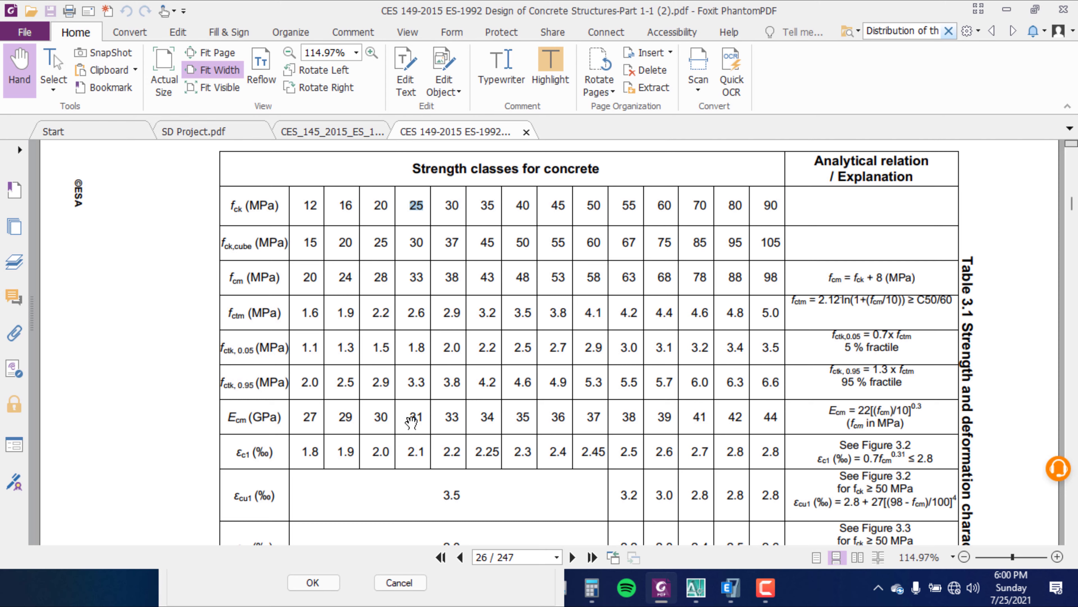
pyautogui.moveTo(411, 419); pyautogui.dragTo(425, 420)
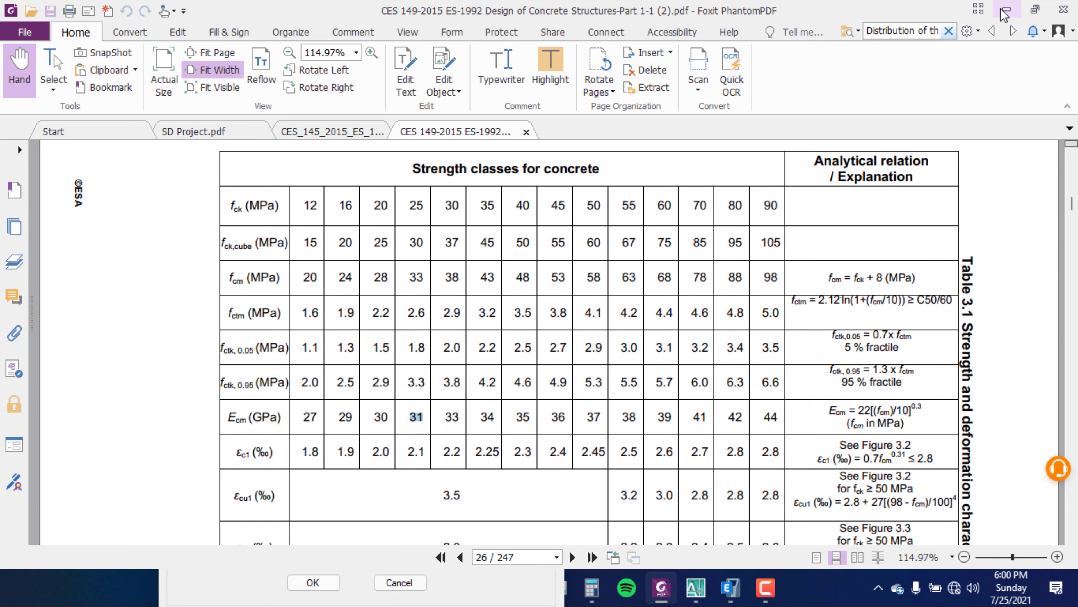
pyautogui.click(1005, 15)
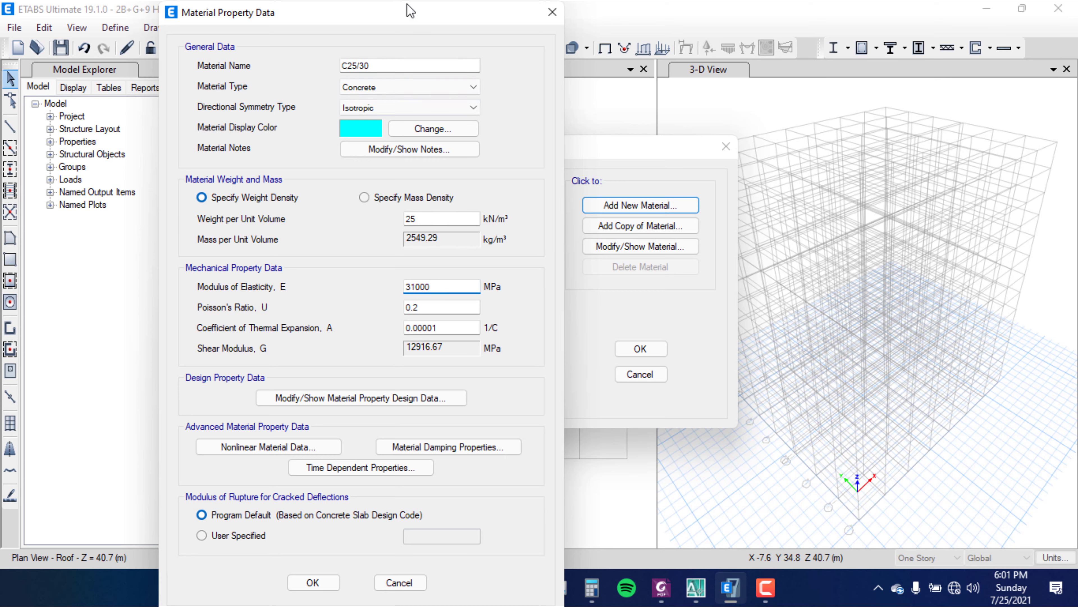
pyautogui.moveTo(410, 10); pyautogui.dragTo(497, 10)
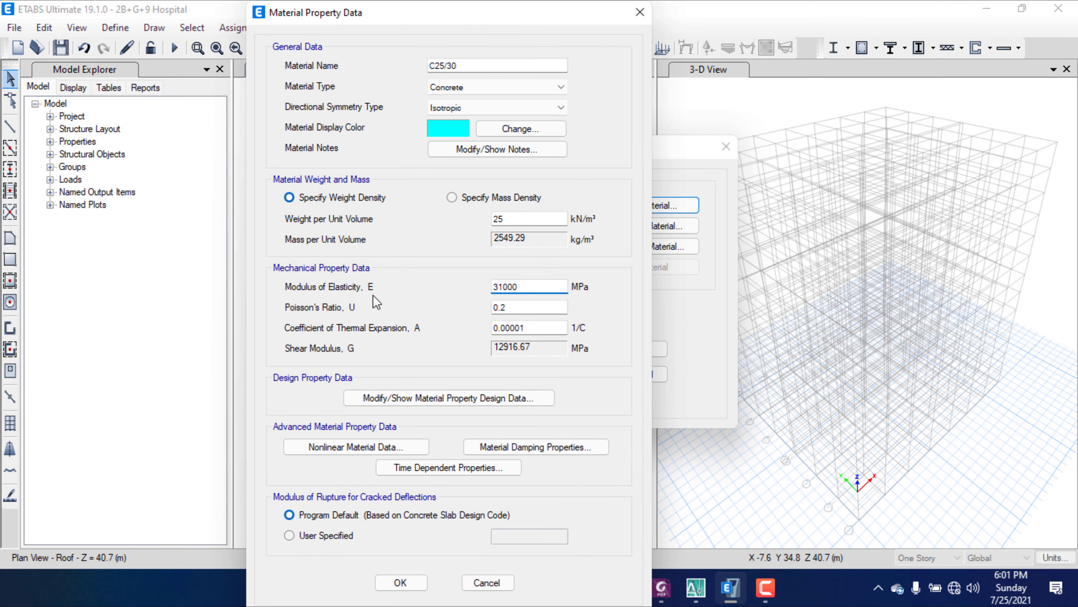
# - Switch back to the ES-1992 PDF, rotate the pages upright and read the clauses on Poisson's ratio and the thermal expansion coefficient
pyautogui.press('Tab')
pyautogui.click(970, 540)
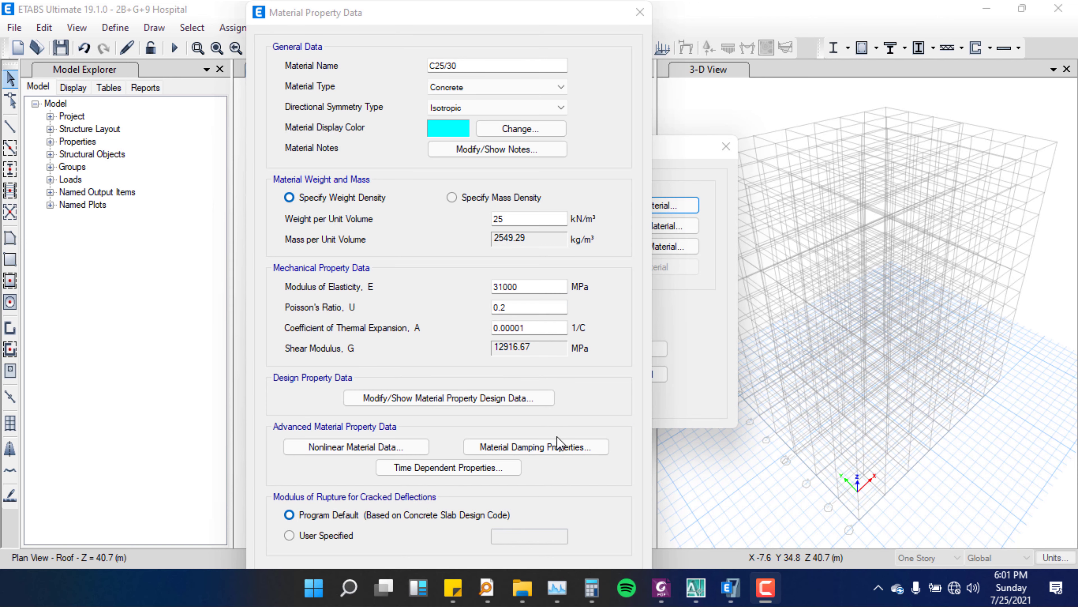
pyautogui.click(662, 588)
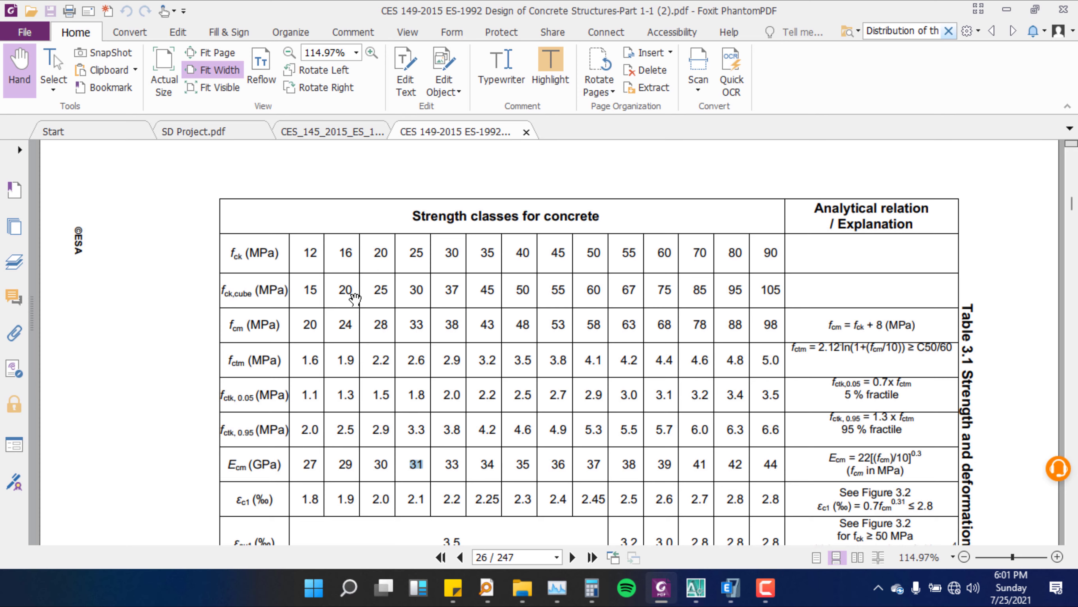
pyautogui.scroll(-10, 480, 272)
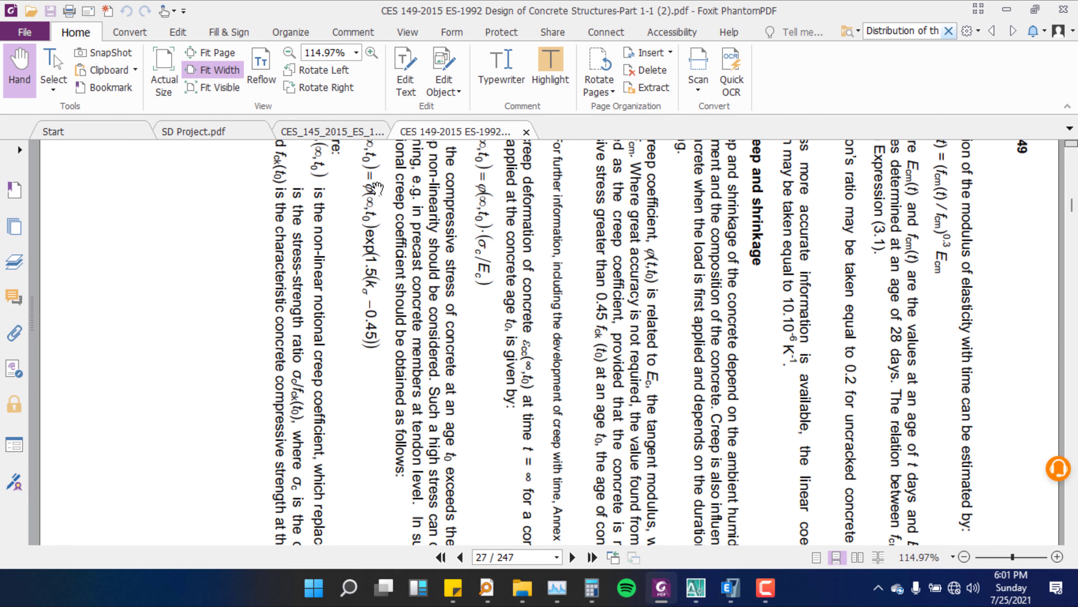
pyautogui.click(323, 70)
pyautogui.scroll(-2, 381, 360)
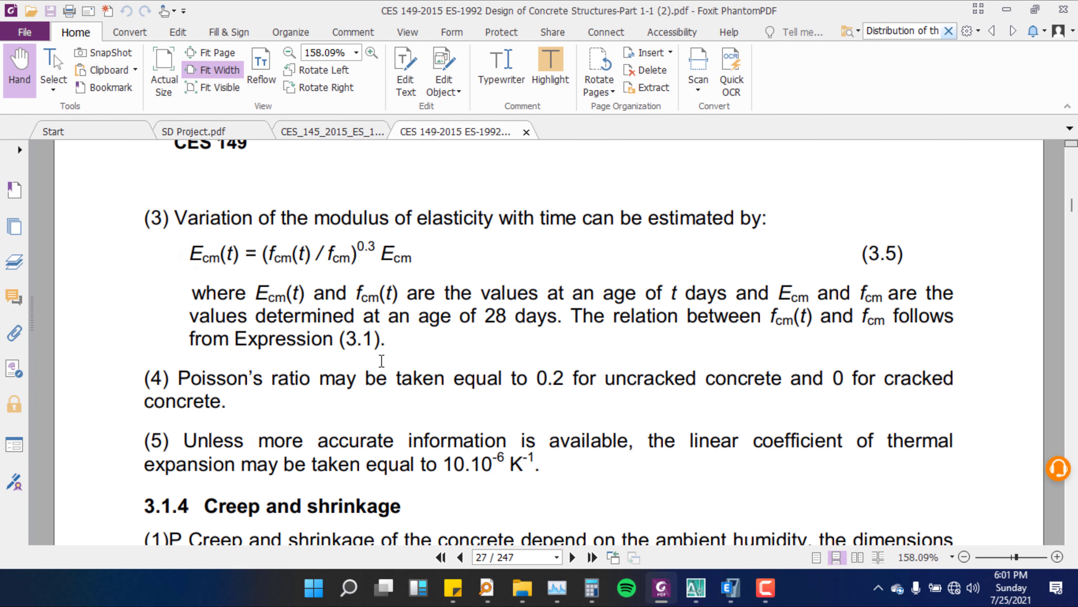
pyautogui.scroll(-3, 382, 361)
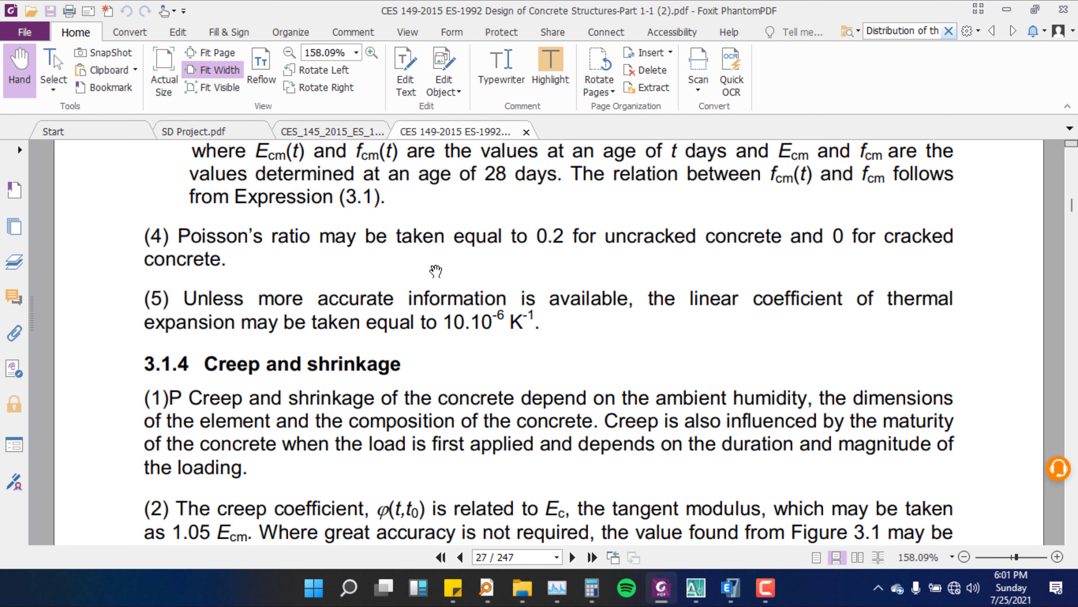
pyautogui.scroll(-1, 440, 266)
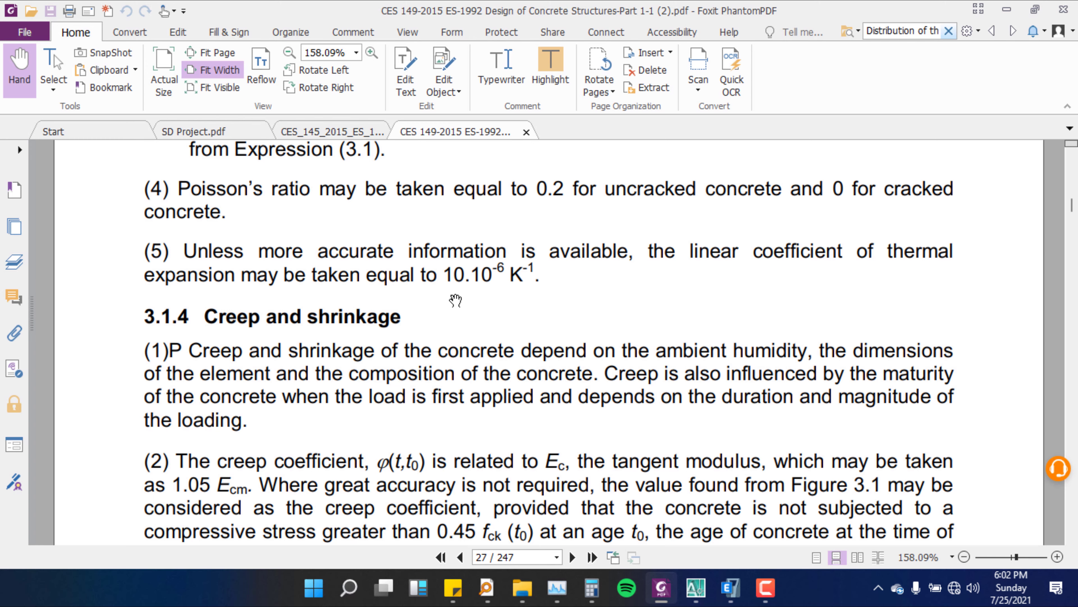
# - Compare Poisson's ratio and the thermal expansion coefficient in the ETABS C25/30 data with the ES-1992 PDF clauses, ending back in ETABS
pyautogui.click(1008, 10)
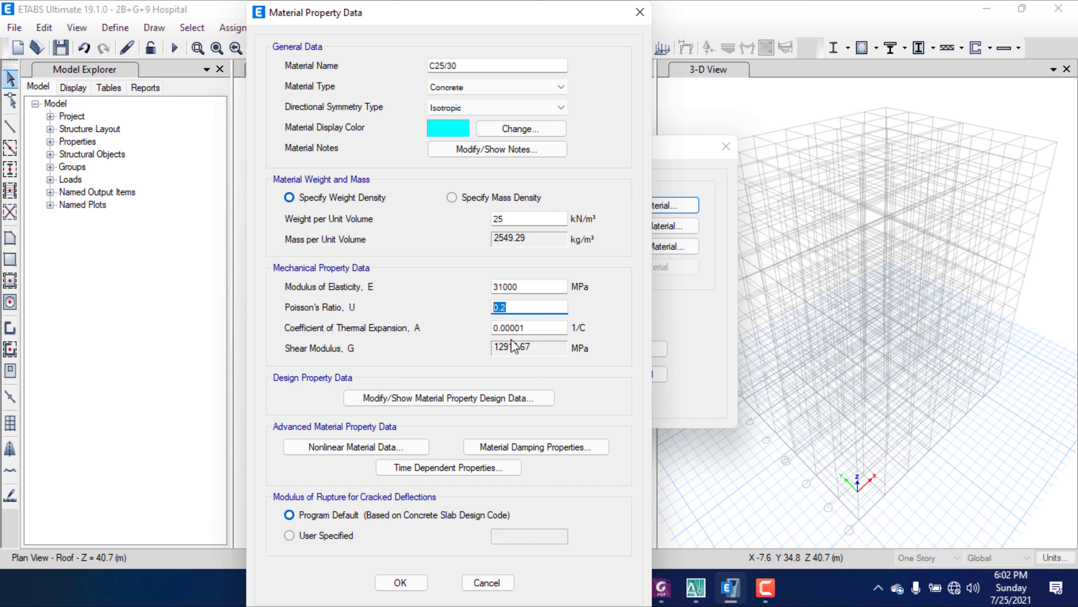
pyautogui.click(520, 328)
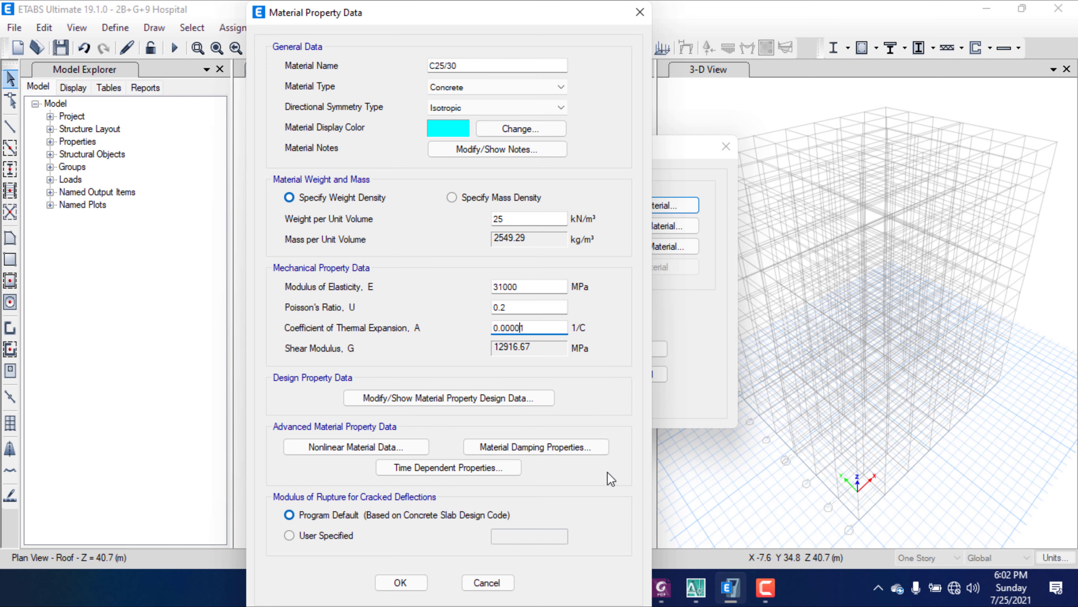
pyautogui.click(661, 587)
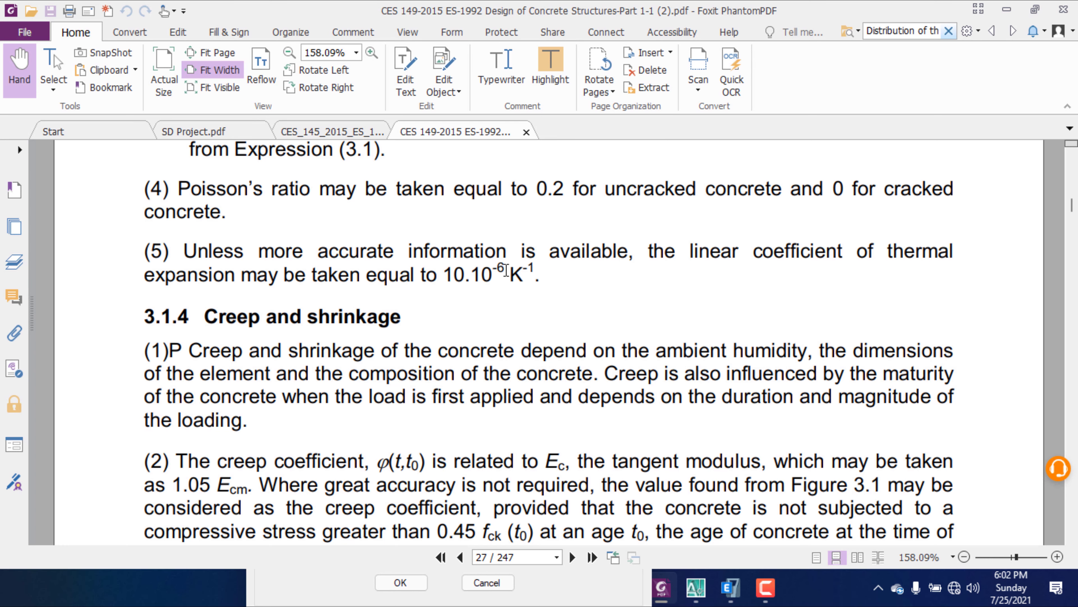
pyautogui.click(1007, 9)
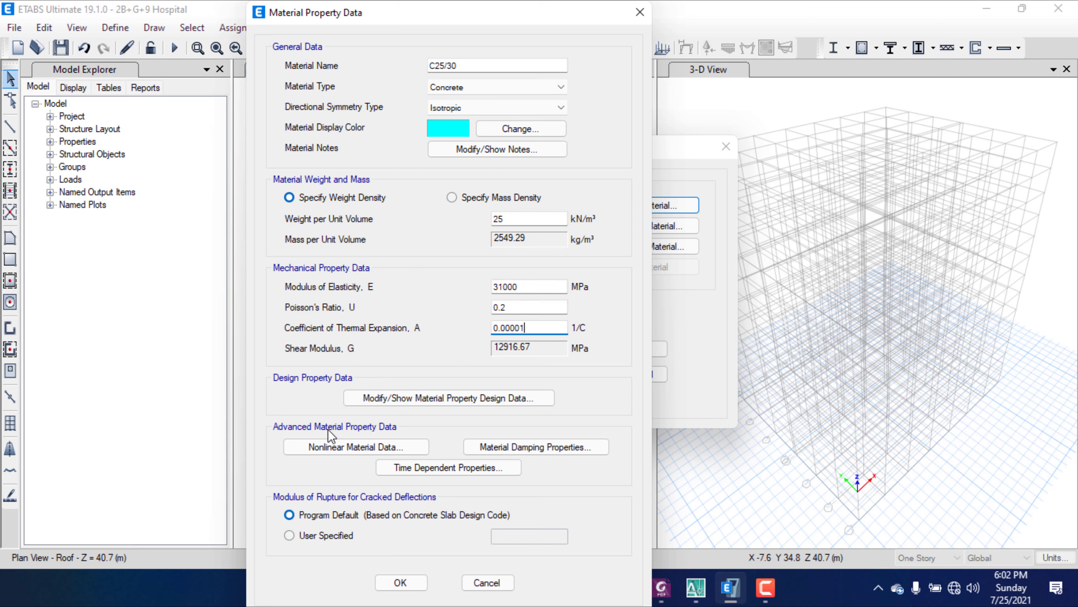
# - Review the C25/30 material's design data for the characteristic cylinder strength fck, and accept the material definition
pyautogui.click(462, 400)
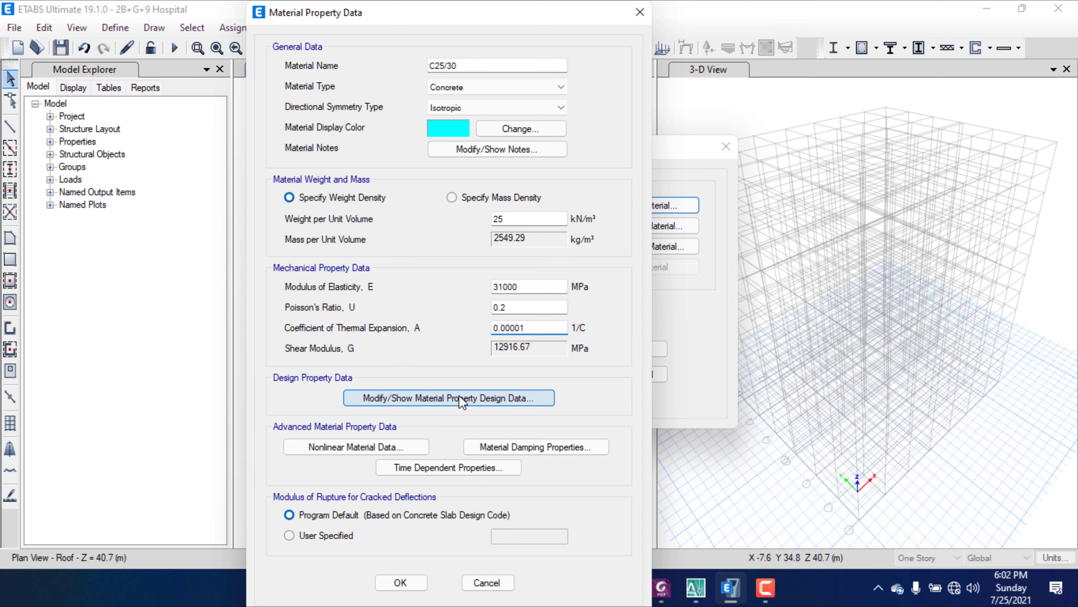
pyautogui.moveTo(495, 116); pyautogui.dragTo(263, 129)
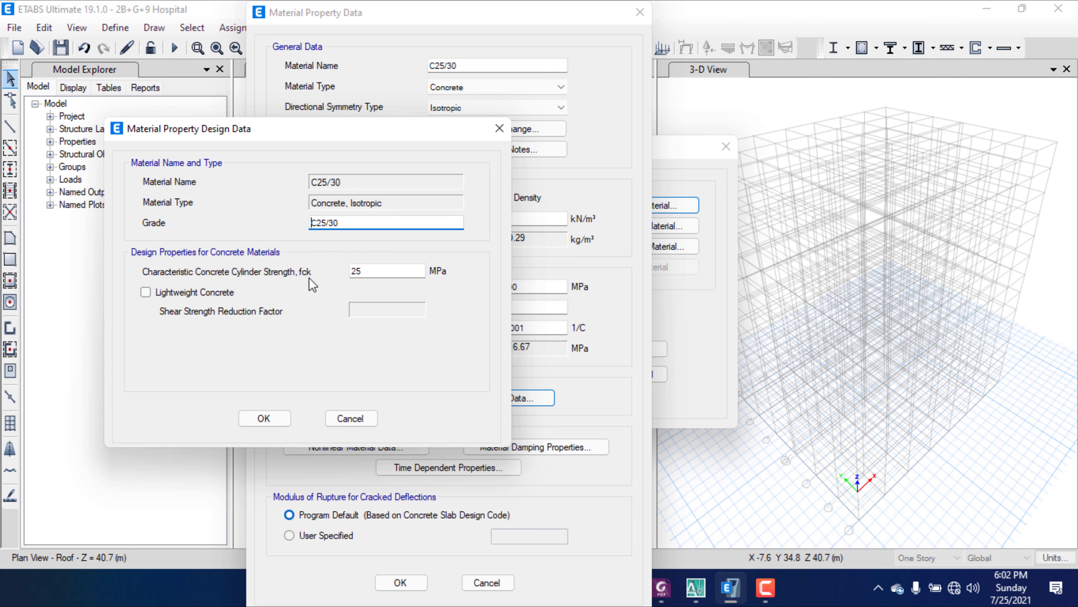
pyautogui.press('Tab')
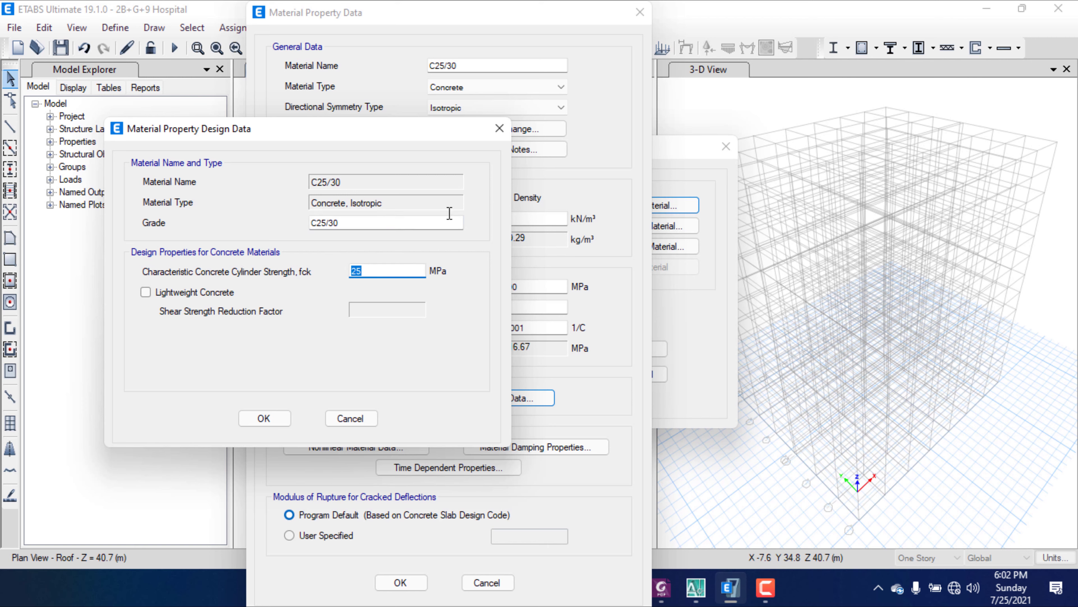
pyautogui.click(264, 417)
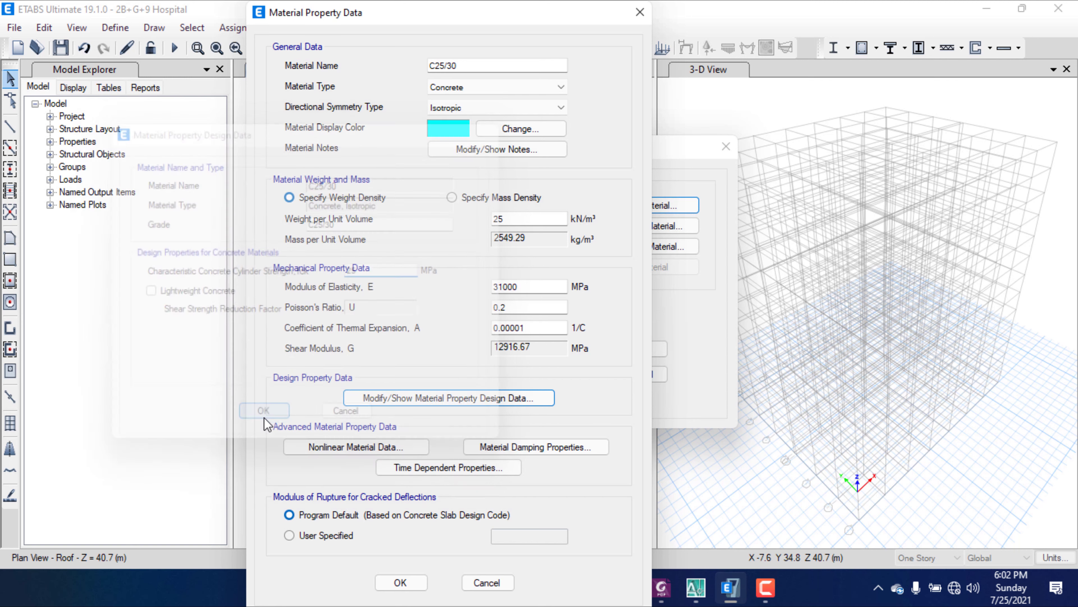
pyautogui.click(409, 584)
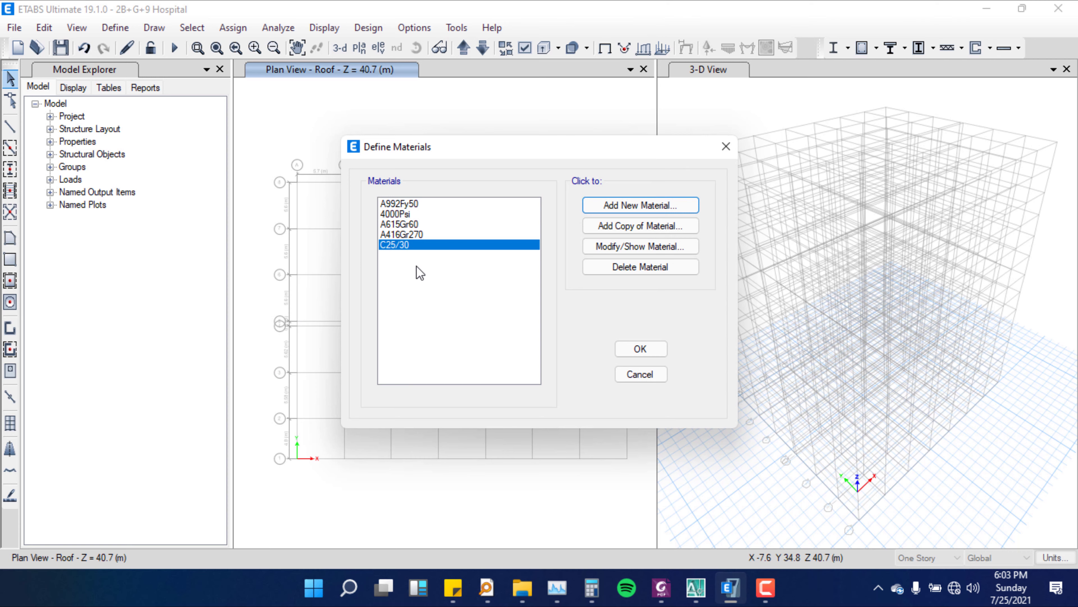
# - Rename the C25/30 concrete material as C-30 and accept the change
pyautogui.click(611, 246)
pyautogui.click(536, 50)
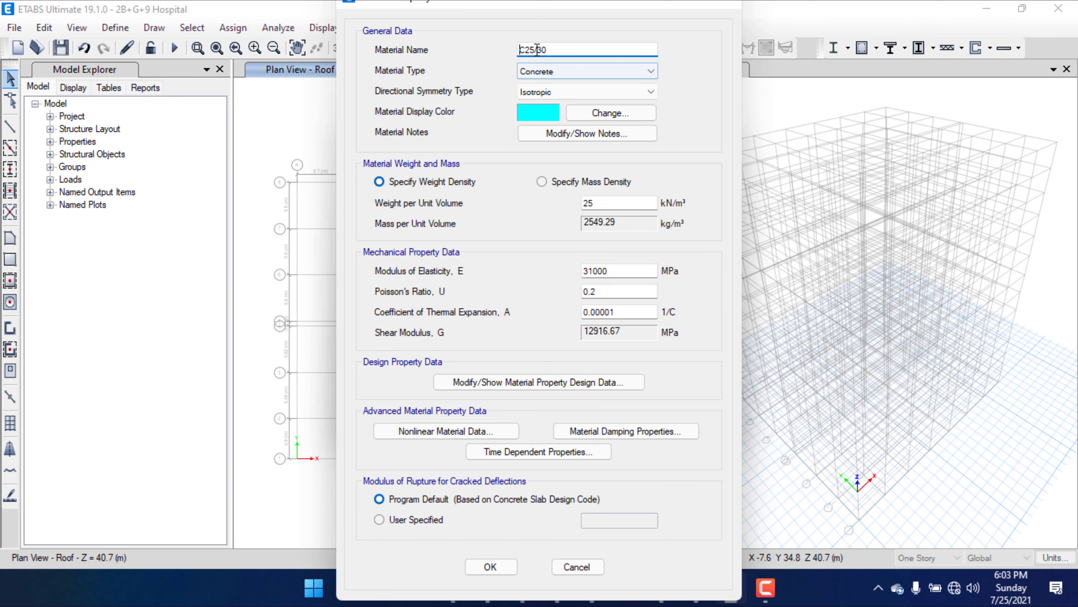
pyautogui.press('Delete')
pyautogui.press('BackSpace')
pyautogui.press('BackSpace')
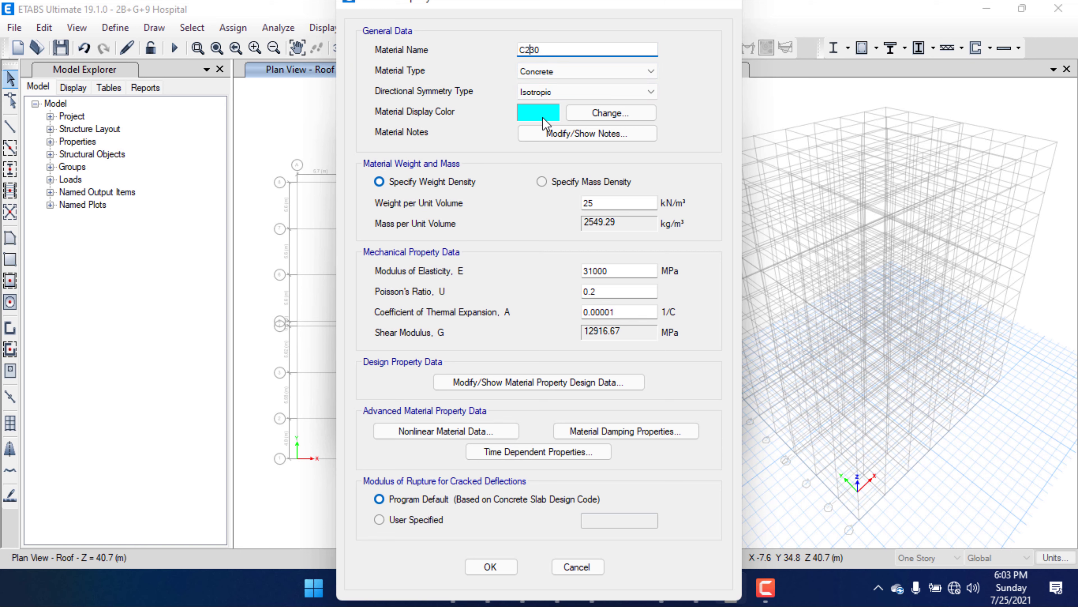
pyautogui.write('+')
pyautogui.press('BackSpace')
pyautogui.write('-')
pyautogui.click(492, 566)
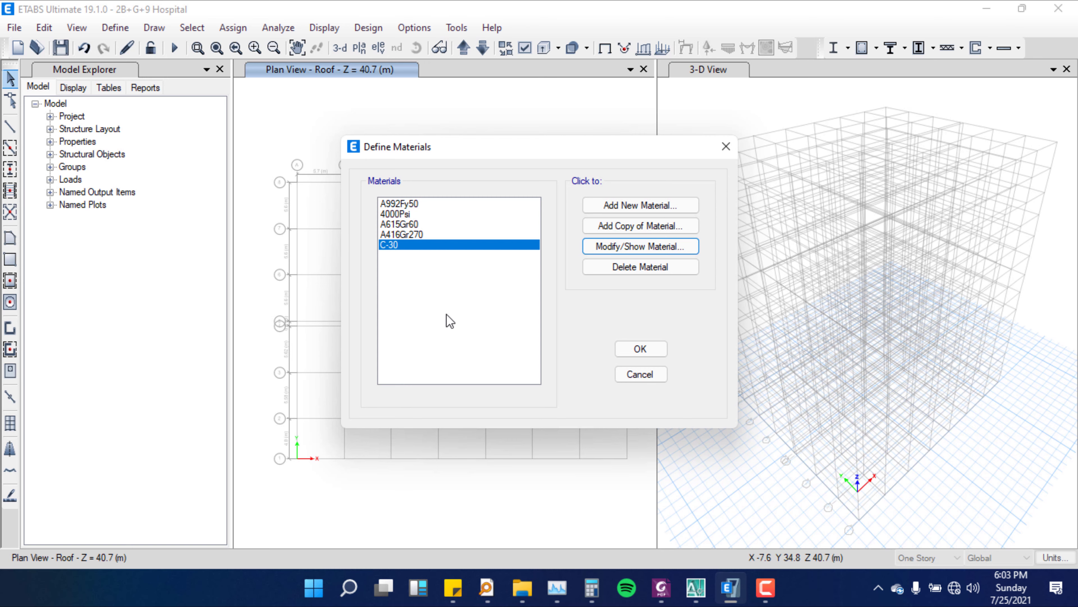
# - Add a new material of type Rebar for the Europe region and name it S-400
pyautogui.click(624, 207)
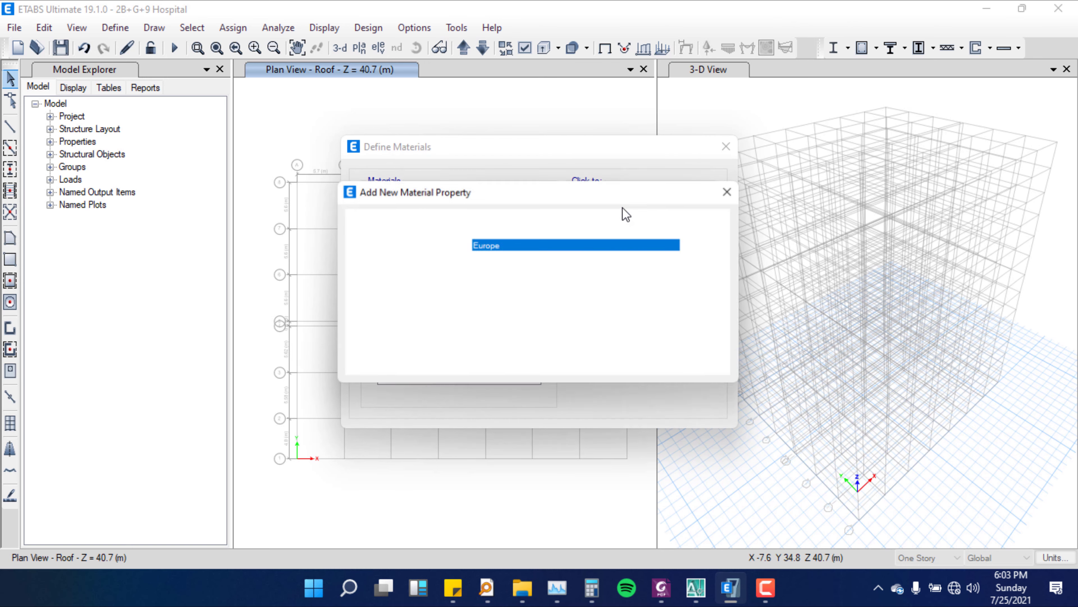
pyautogui.moveTo(535, 198); pyautogui.dragTo(459, 135)
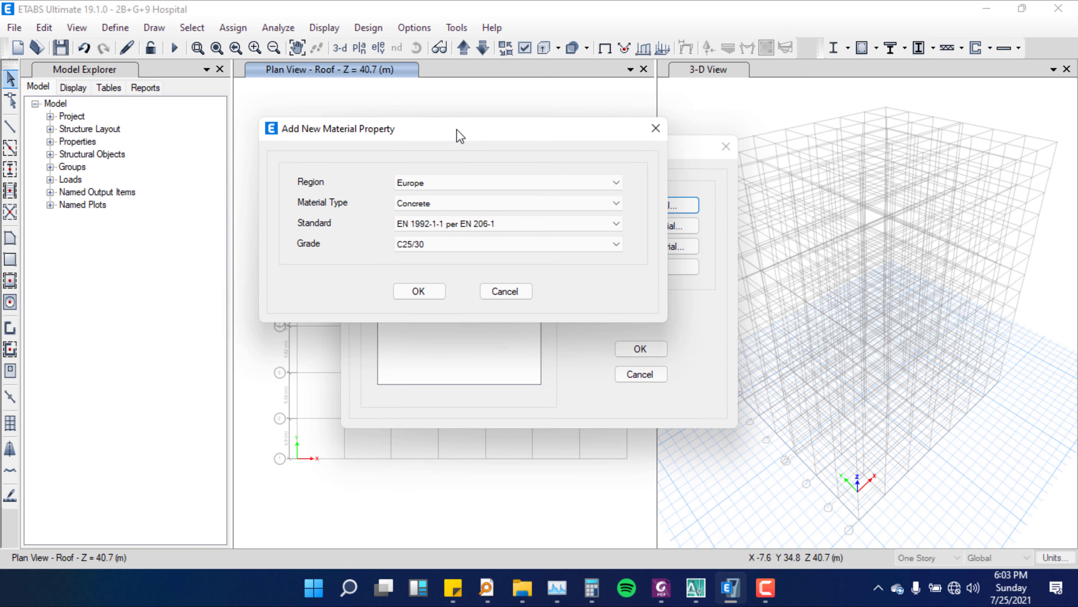
pyautogui.click(441, 204)
pyautogui.click(424, 258)
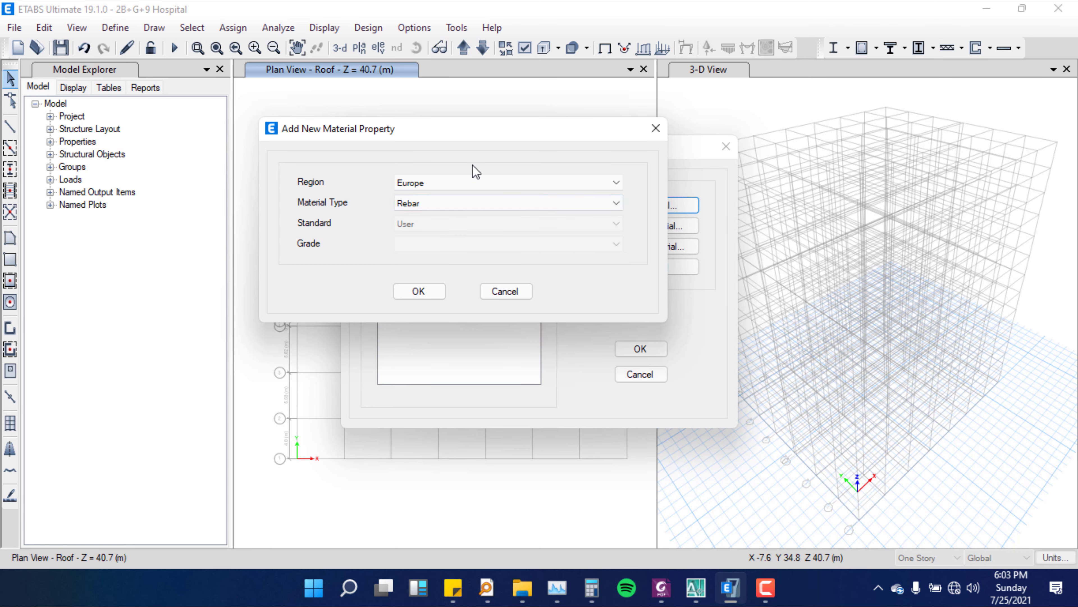
pyautogui.click(418, 292)
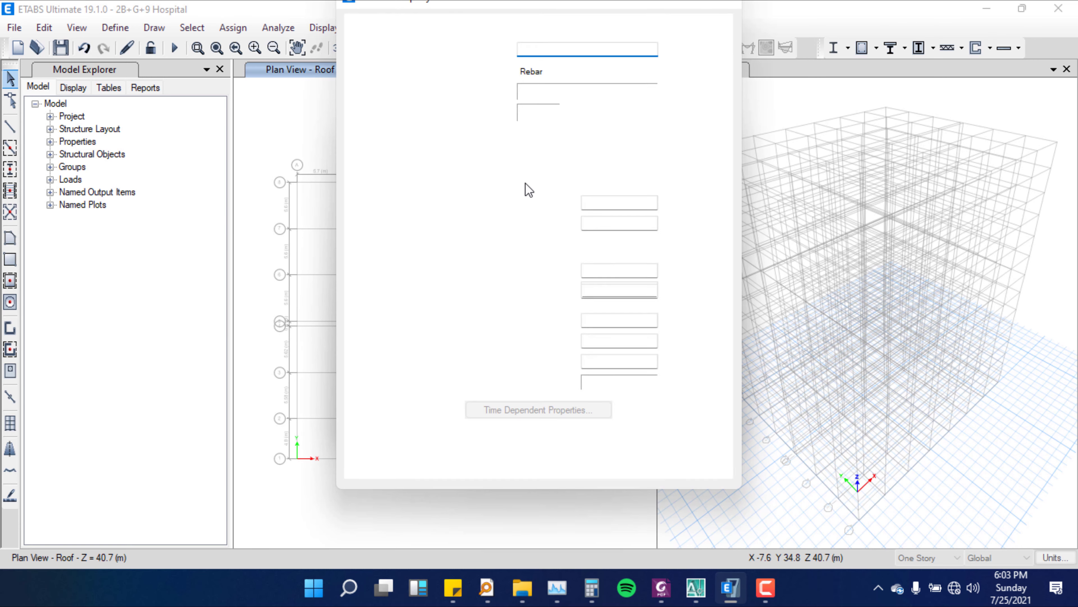
pyautogui.moveTo(651, 48); pyautogui.dragTo(462, 72)
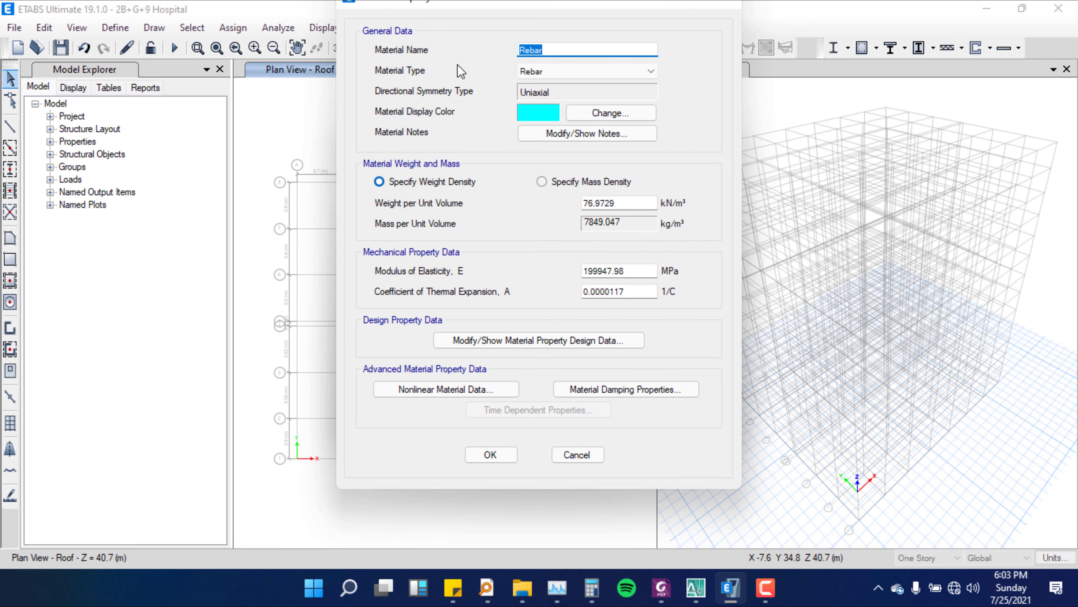
pyautogui.write('S-400')
# - Switch to the ES-1992 PDF, look up the density and modulus of elasticity of reinforcing steel in section 3.2, and return to ETABS
pyautogui.doubleClick(628, 204)
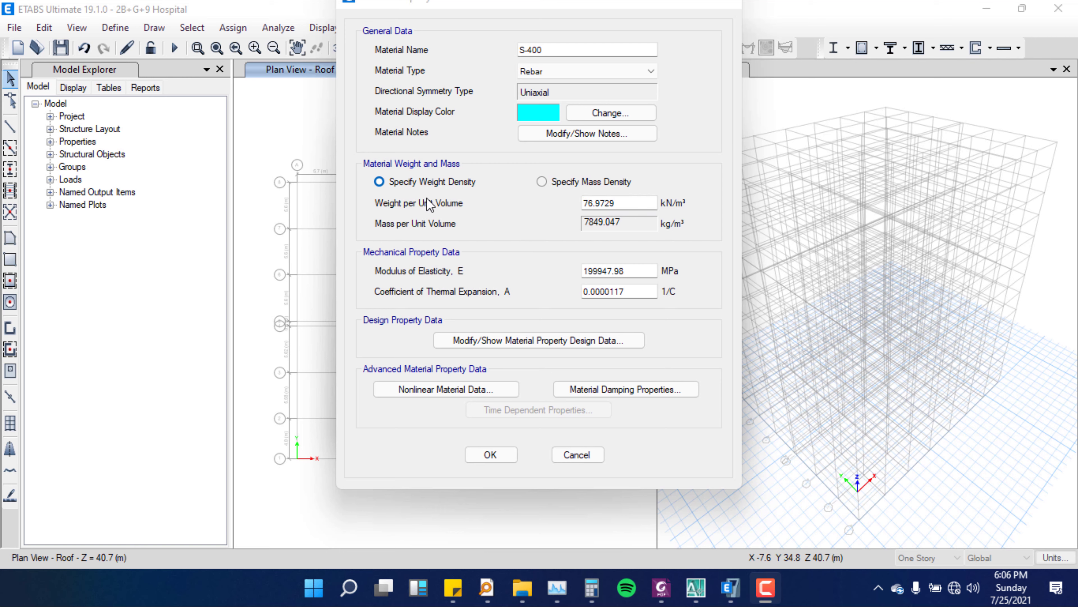
pyautogui.moveTo(630, 200); pyautogui.dragTo(502, 213)
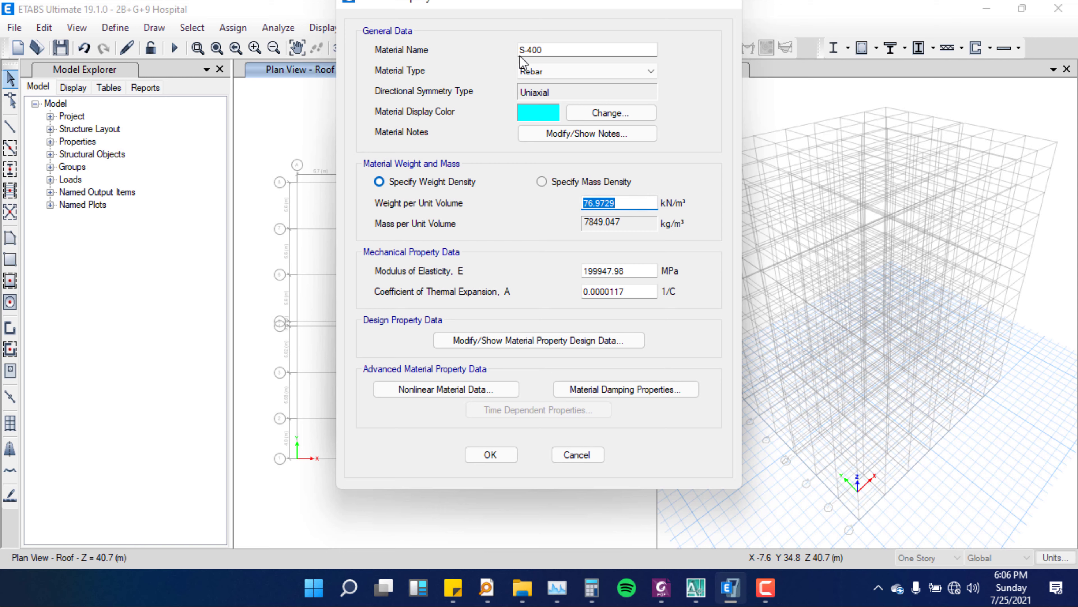
pyautogui.moveTo(557, 50); pyautogui.dragTo(519, 57)
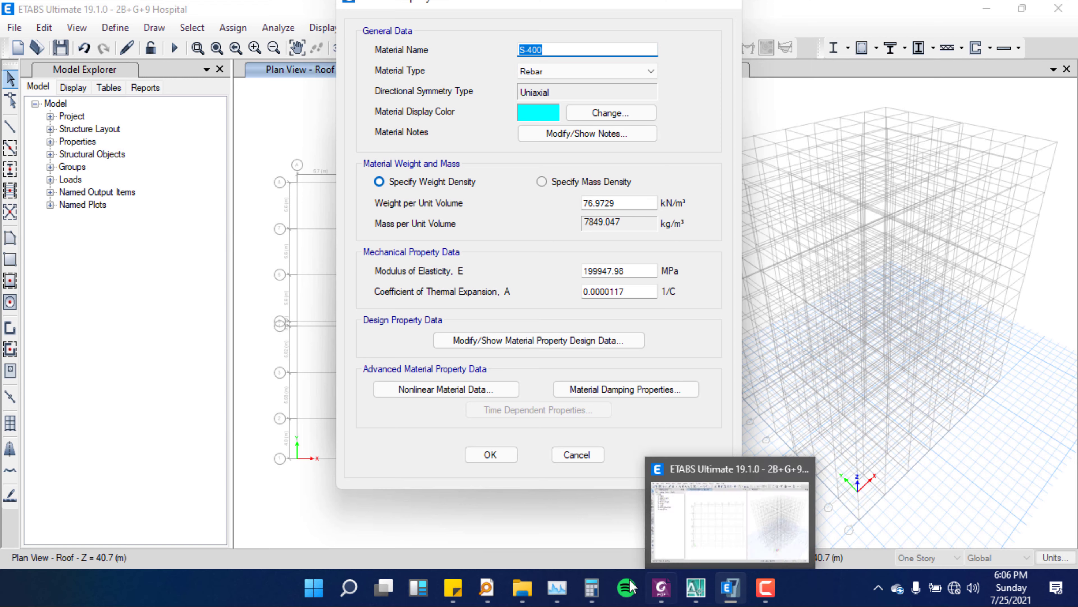
pyautogui.click(662, 587)
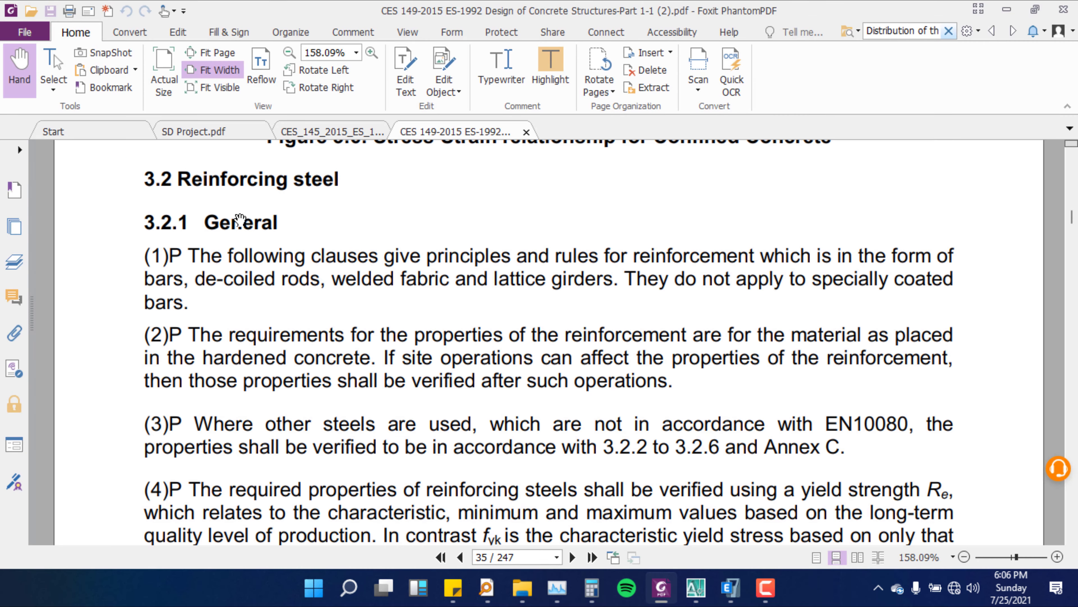
pyautogui.scroll(-6, 245, 210)
pyautogui.scroll(-20, 245, 210)
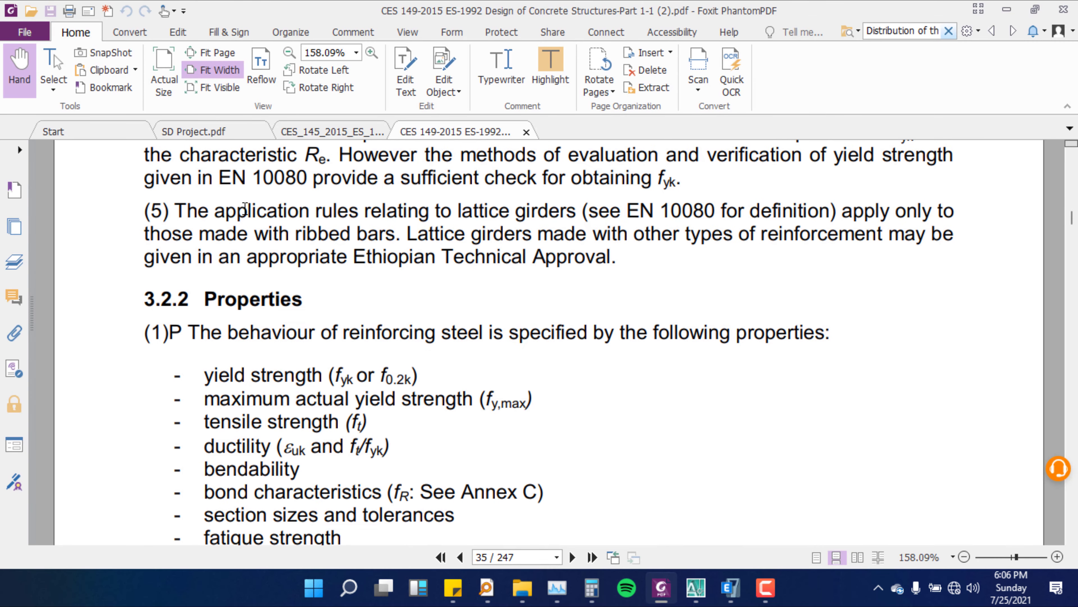
pyautogui.scroll(-3, 408, 274)
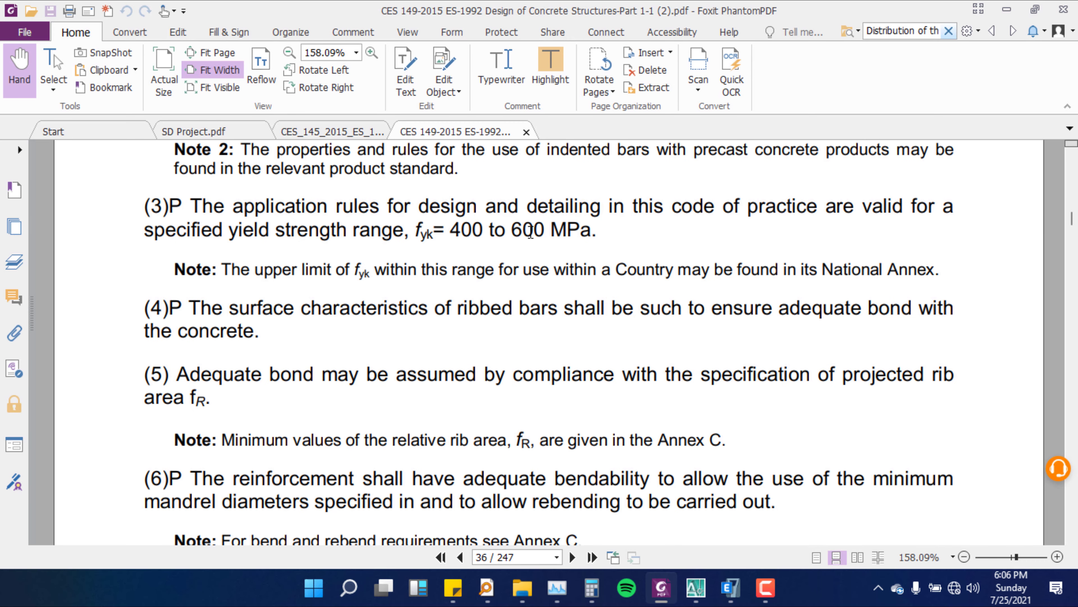
pyautogui.scroll(-9, 474, 226)
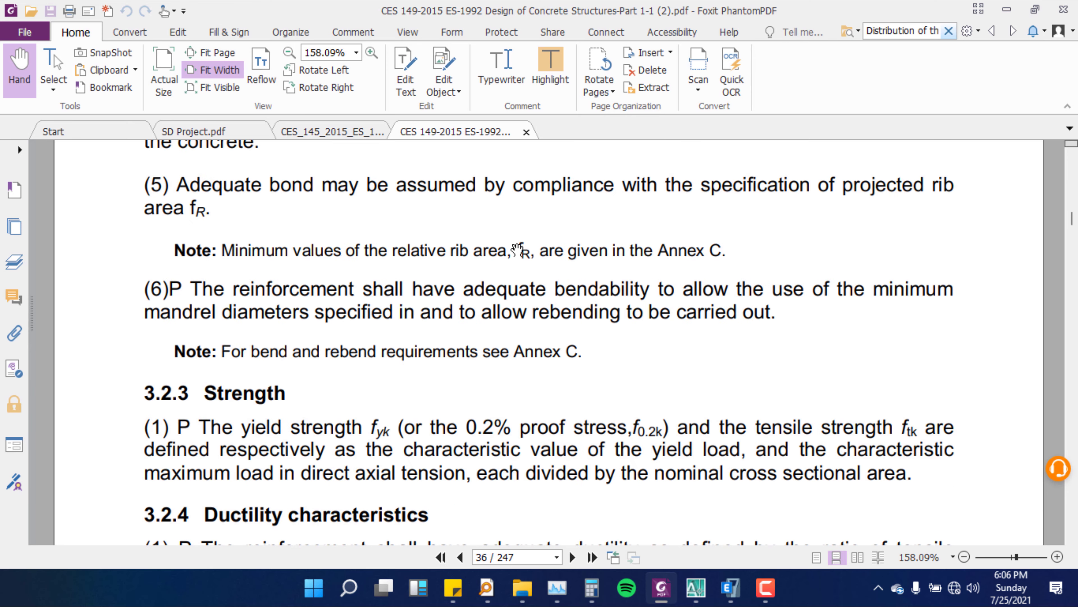
pyautogui.scroll(-20, 555, 349)
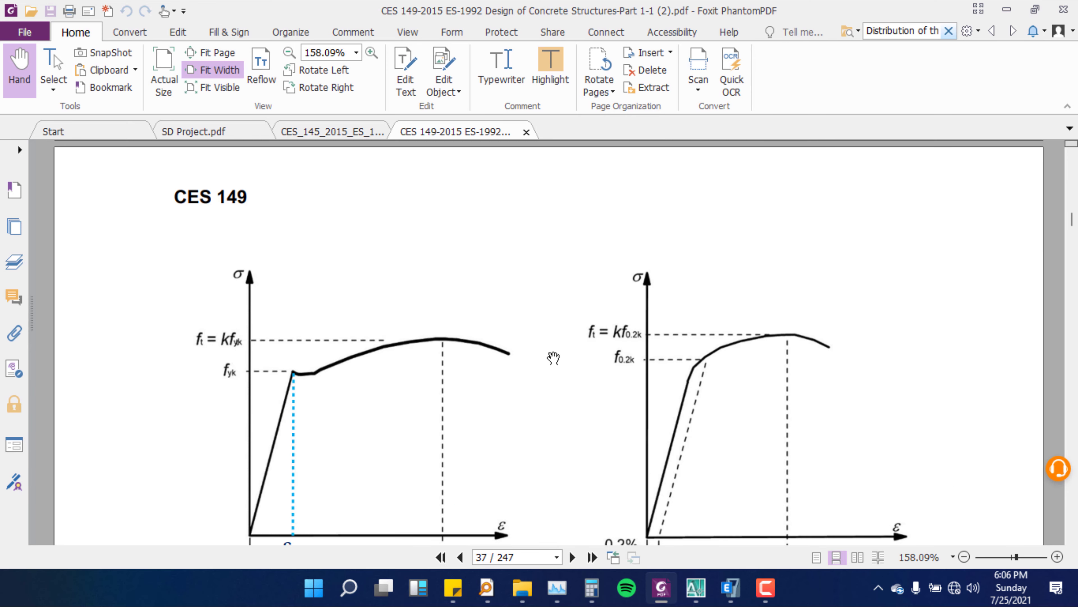
pyautogui.scroll(-20, 553, 355)
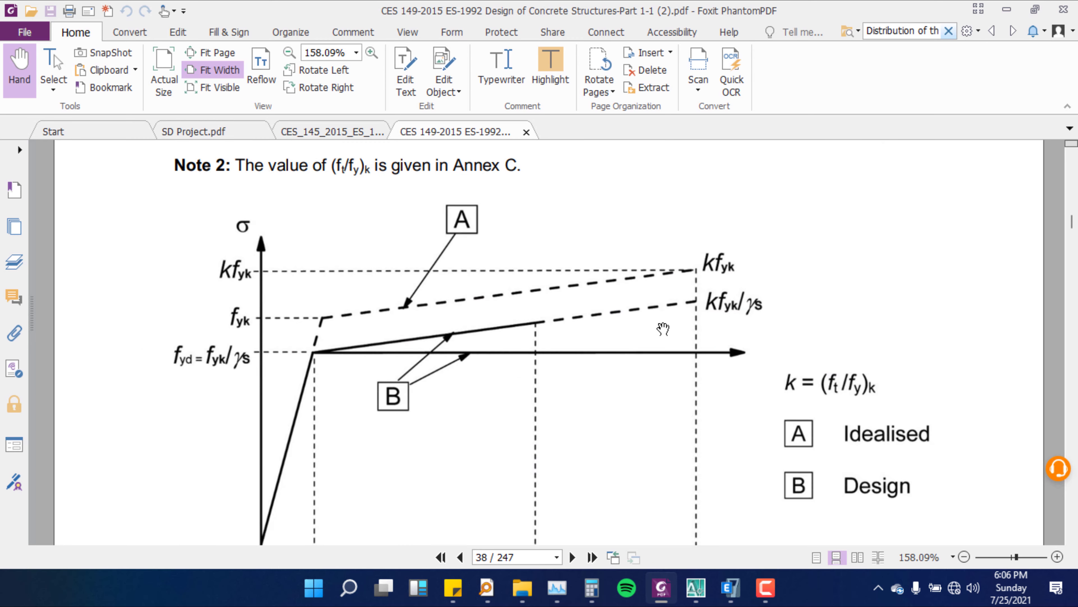
pyautogui.scroll(1, 382, 391)
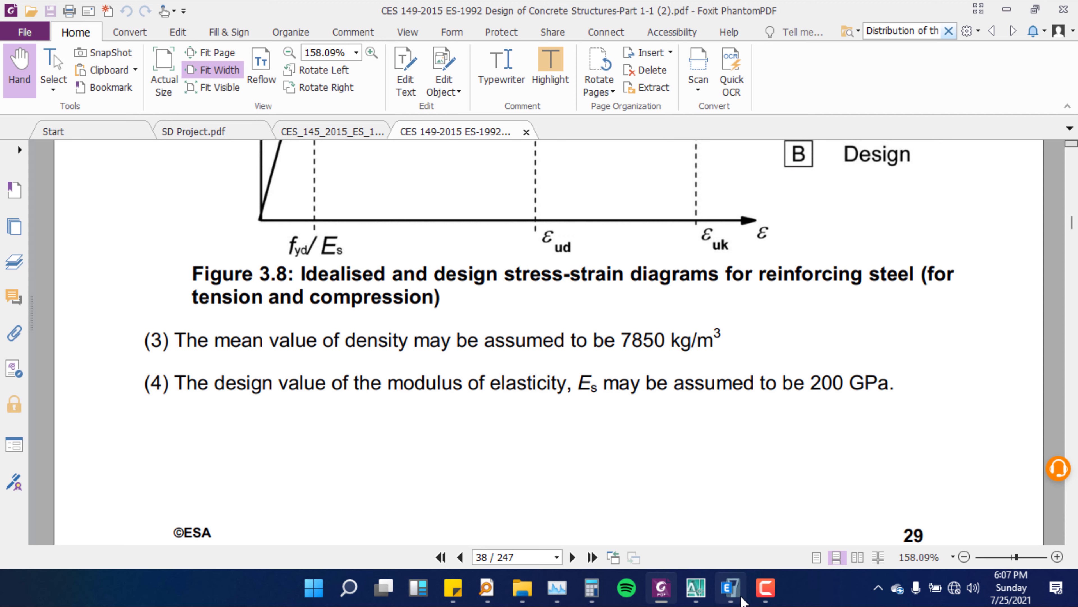
pyautogui.click(742, 599)
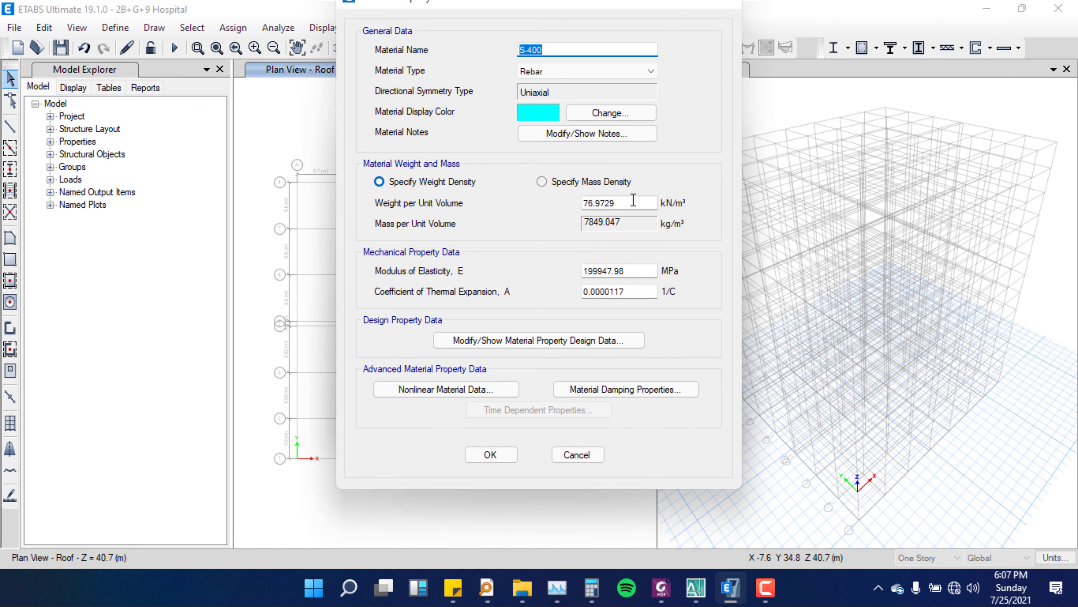
# - Set the S-400 rebar's weight per unit volume to 78.5 kN/m³ and modulus of elasticity to 200000 MPa, rechecking the modulus in the PDF
pyautogui.moveTo(633, 199); pyautogui.dragTo(551, 203)
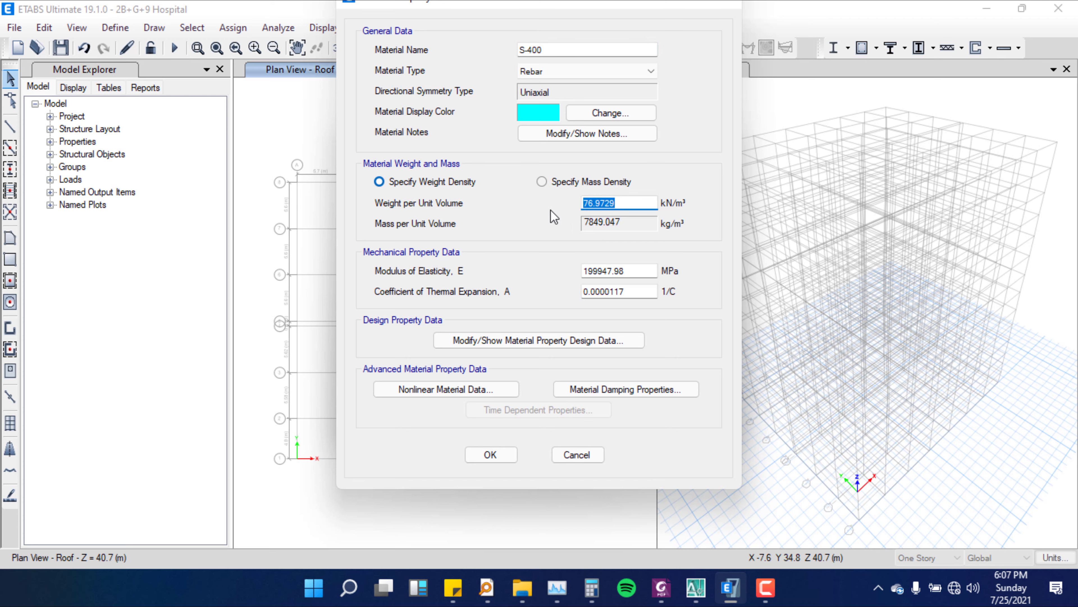
pyautogui.write('78.5')
pyautogui.click(633, 272)
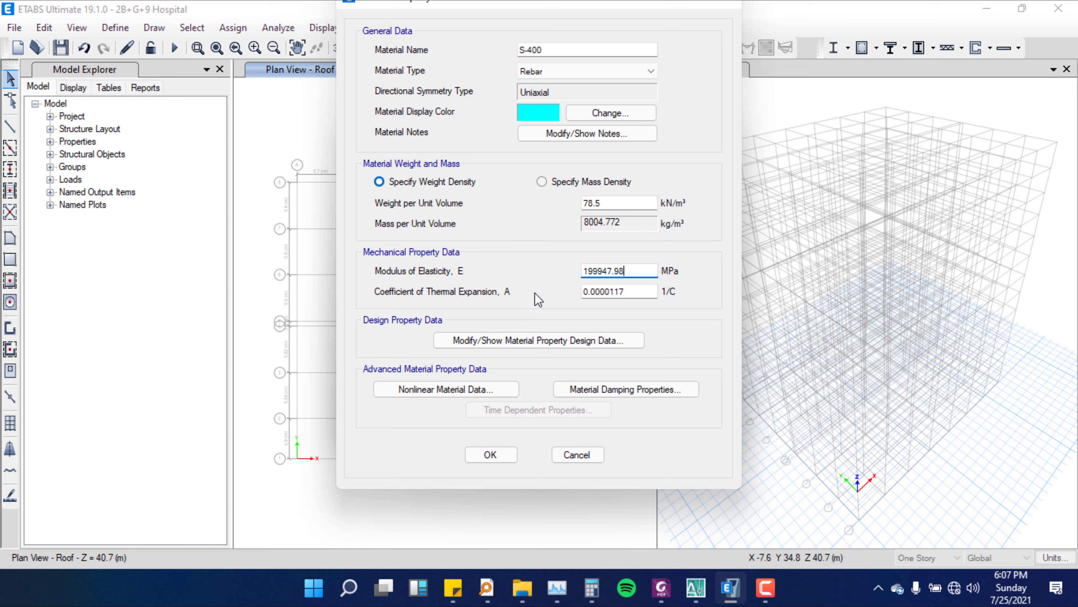
pyautogui.click(661, 587)
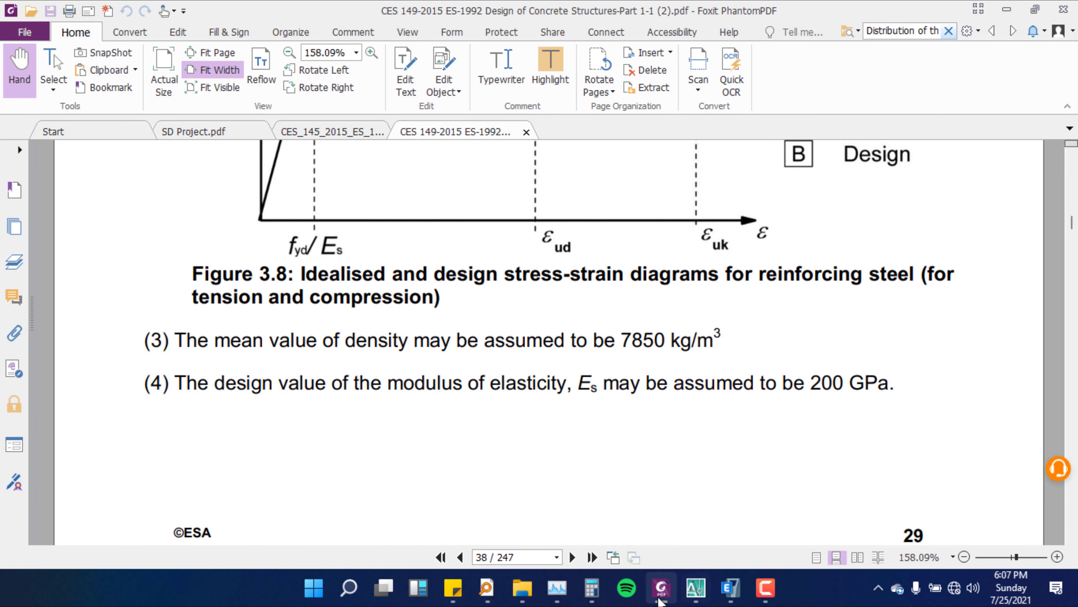
pyautogui.click(661, 587)
pyautogui.moveTo(643, 271); pyautogui.dragTo(508, 291)
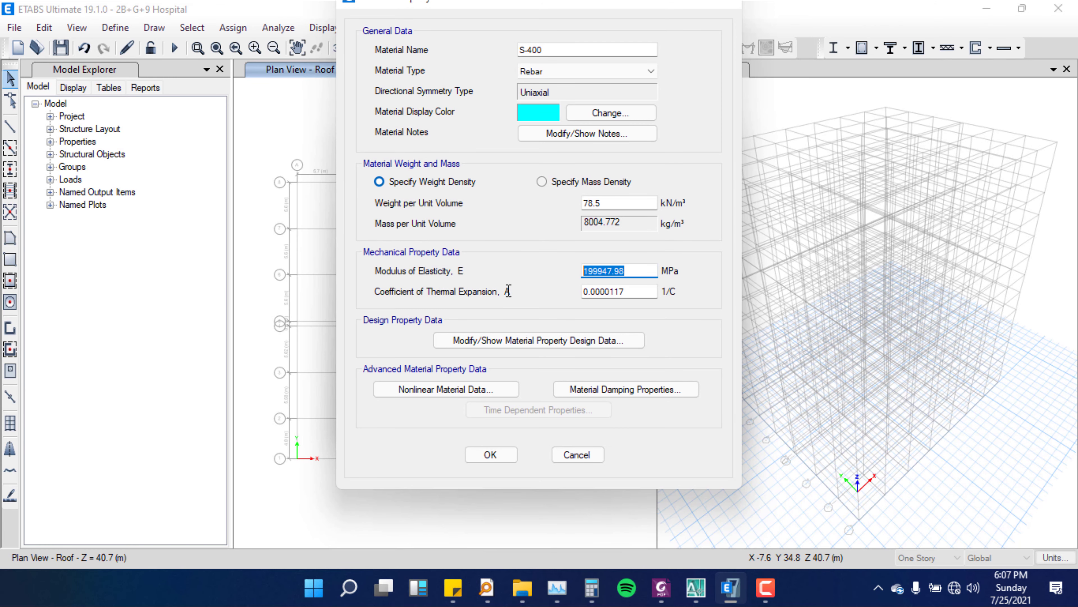
pyautogui.write('200000')
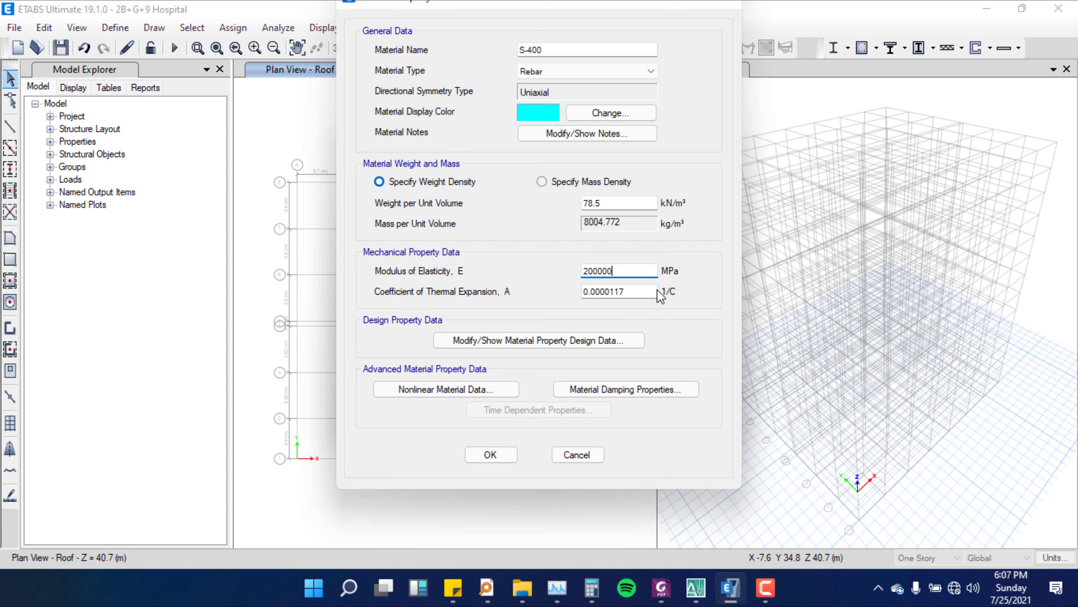
# - Set the S-400 rebar's coefficient of thermal expansion to 0.00001 1/C
pyautogui.click(636, 290)
pyautogui.click(661, 587)
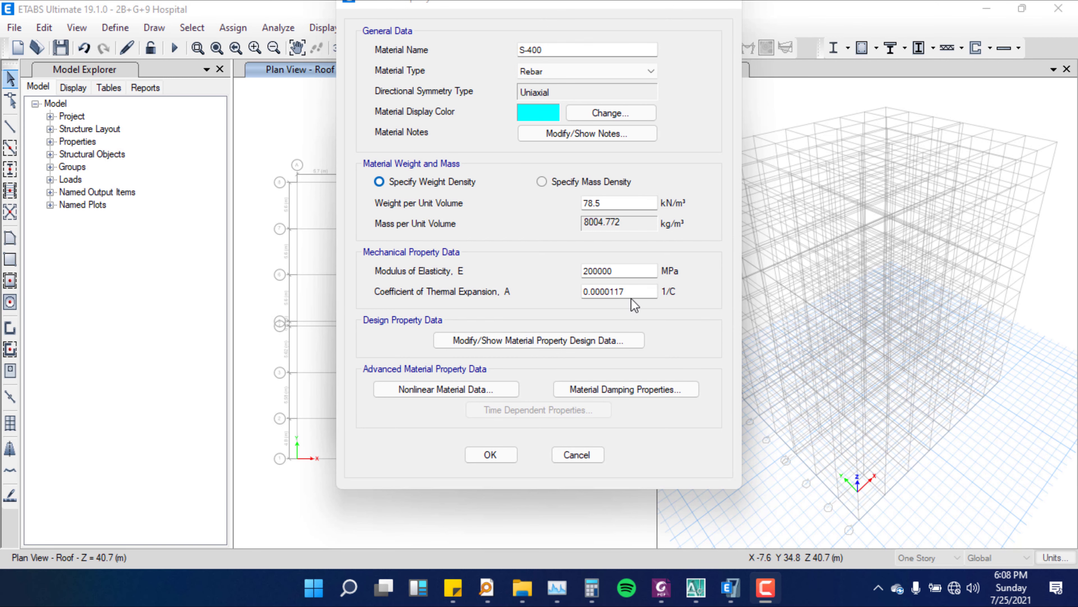
pyautogui.click(651, 292)
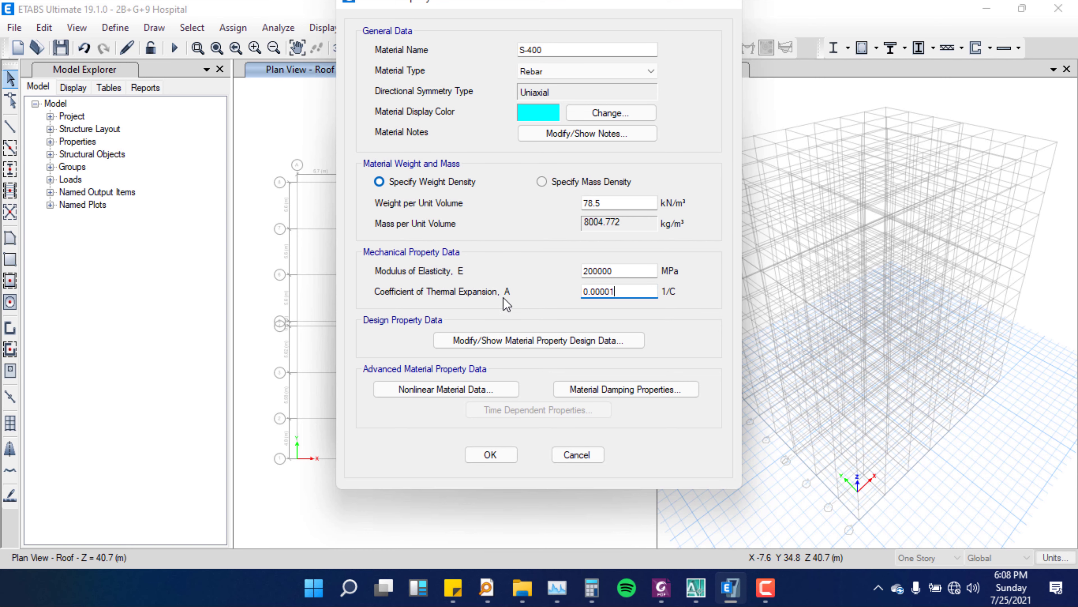
# - In the S-400 rebar's design data, set the minimum yield strength Fy to 400/1.15 MPa and the minimum tensile strength Fu to 400 MPa
pyautogui.moveTo(441, 7); pyautogui.dragTo(441, 26)
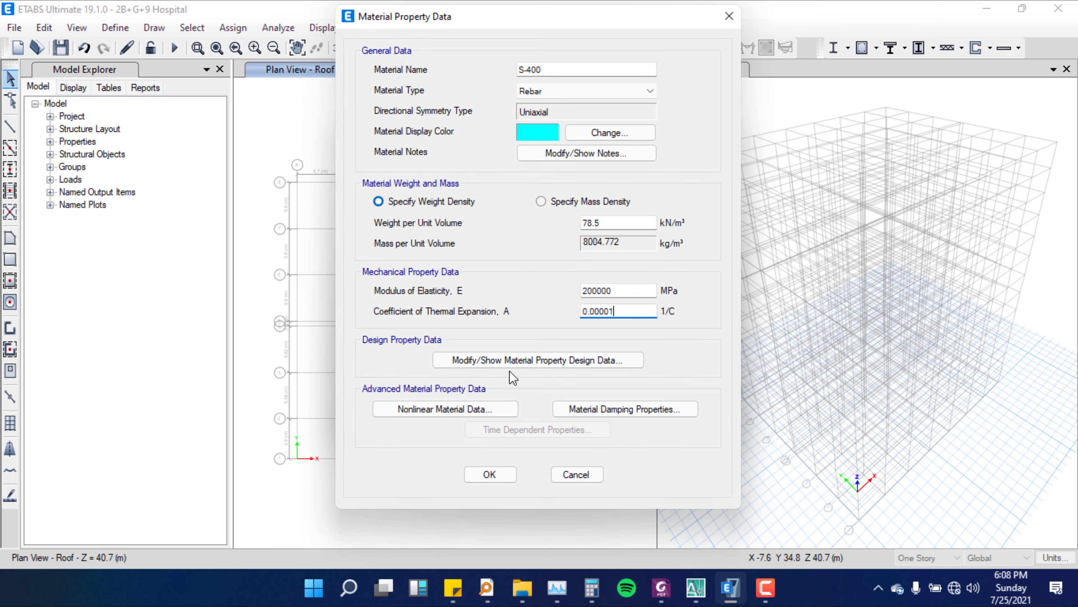
pyautogui.click(522, 365)
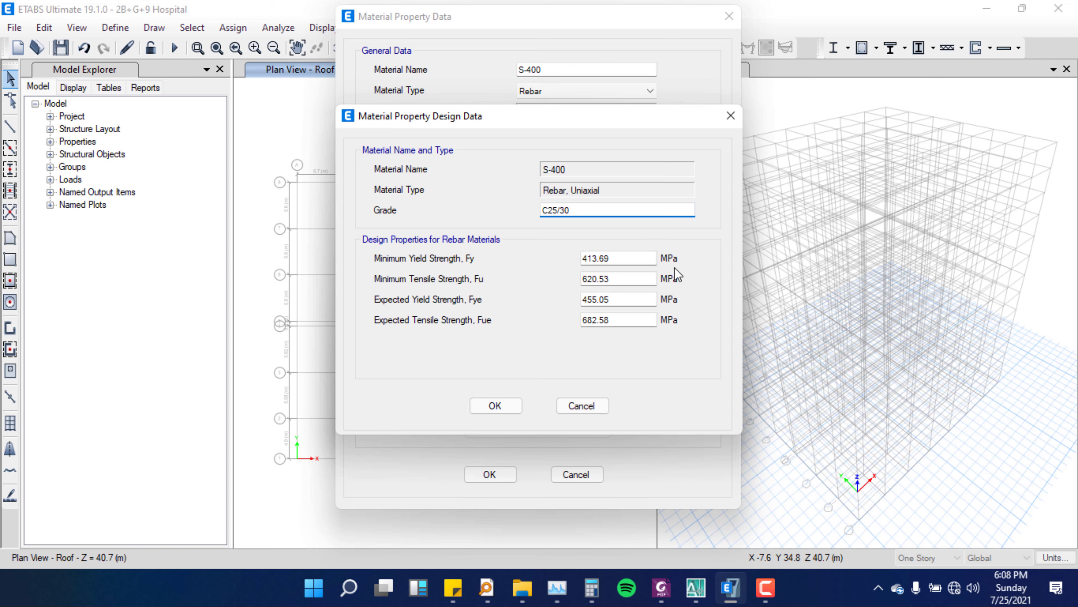
pyautogui.press('Tab')
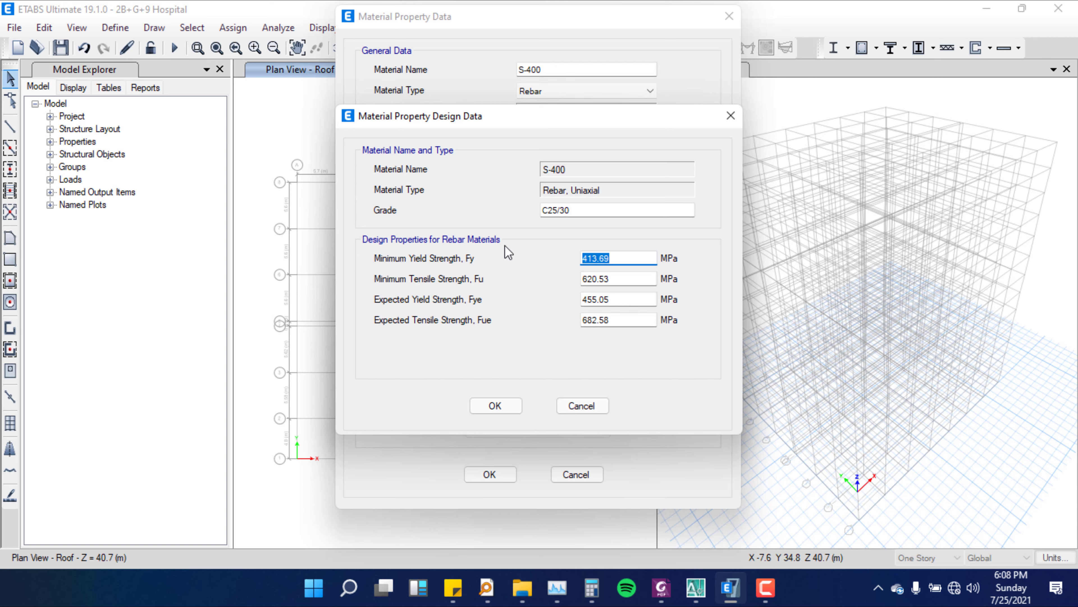
pyautogui.write('400/1.15')
pyautogui.press('Tab')
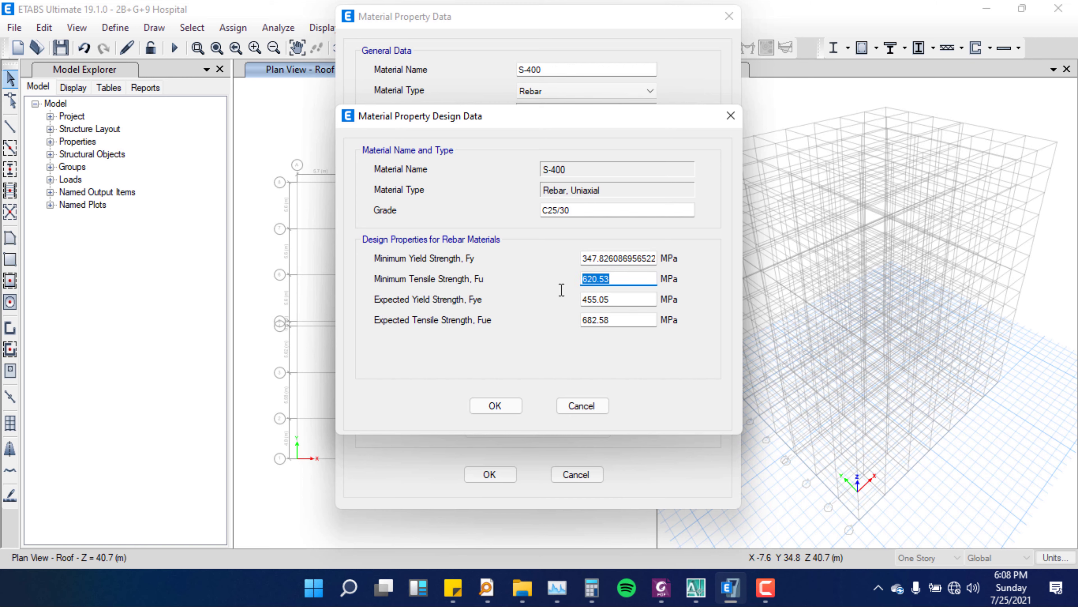
pyautogui.write('400')
# - Set the S-400 rebar's expected yield strength Fye to 348 MPa and expected tensile strength Fue to 400 MPa, and accept the design data
pyautogui.doubleClick(629, 300)
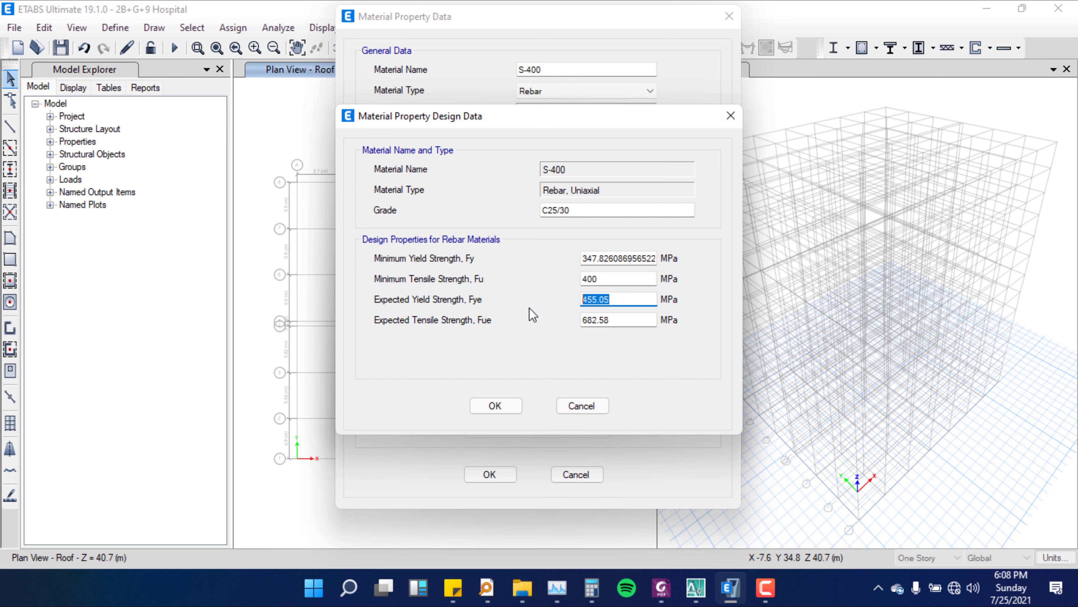
pyautogui.write('348')
pyautogui.press('Tab')
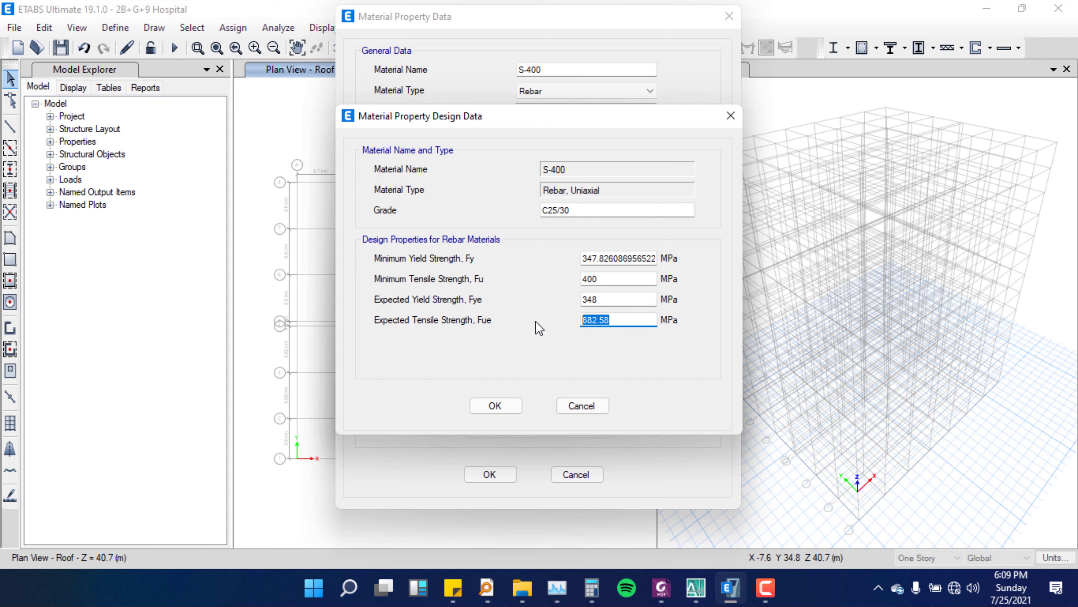
pyautogui.write('400')
pyautogui.click(605, 280)
pyautogui.click(612, 300)
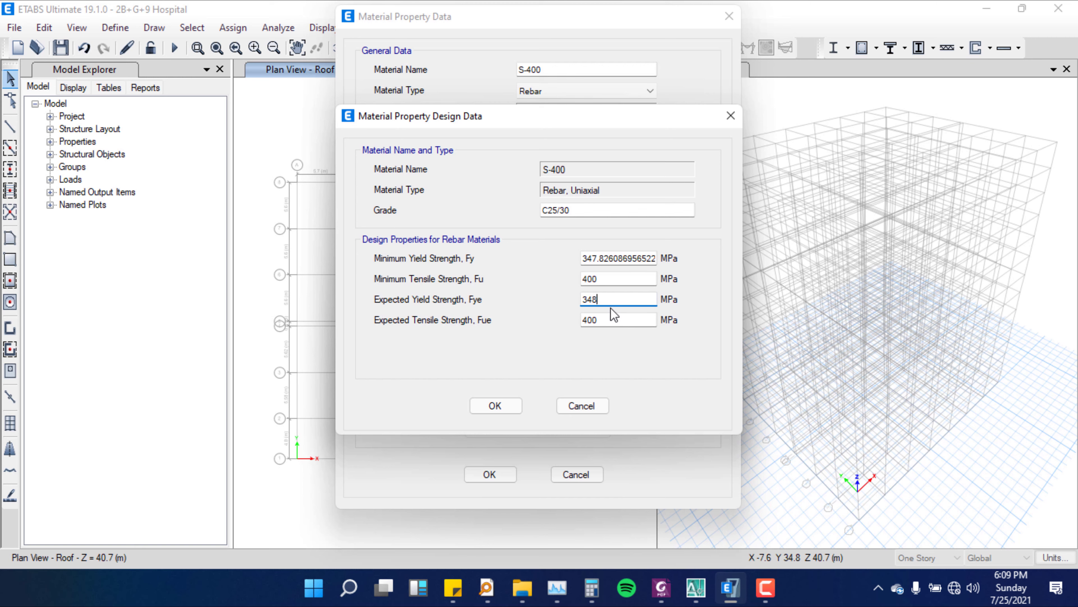
pyautogui.click(499, 410)
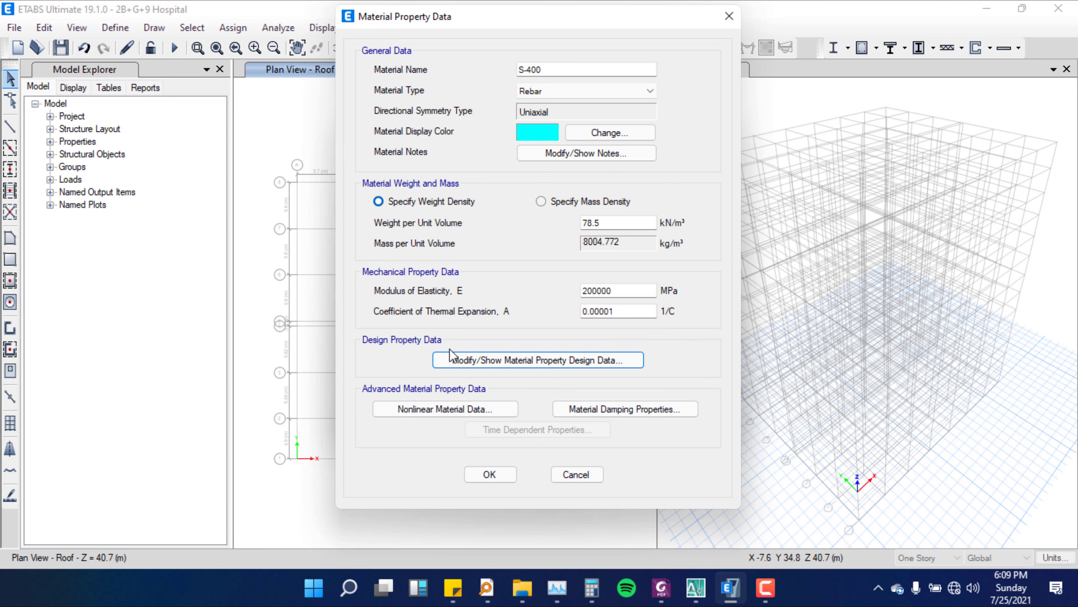
# - Accept the S-400 material, finish the material definitions, and save the model
pyautogui.moveTo(449, 26); pyautogui.dragTo(424, 33)
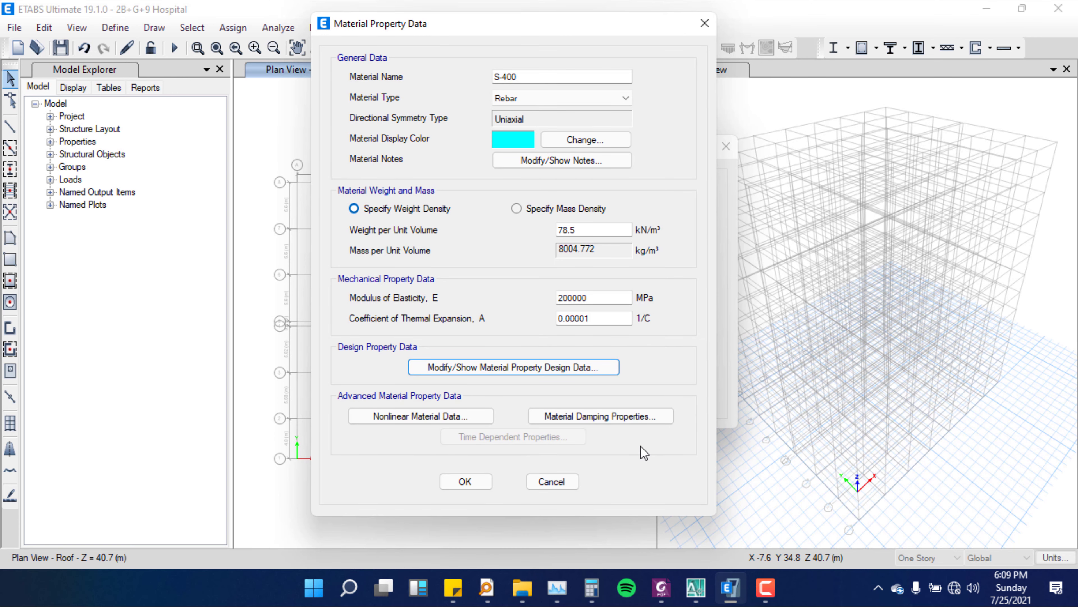
pyautogui.click(464, 481)
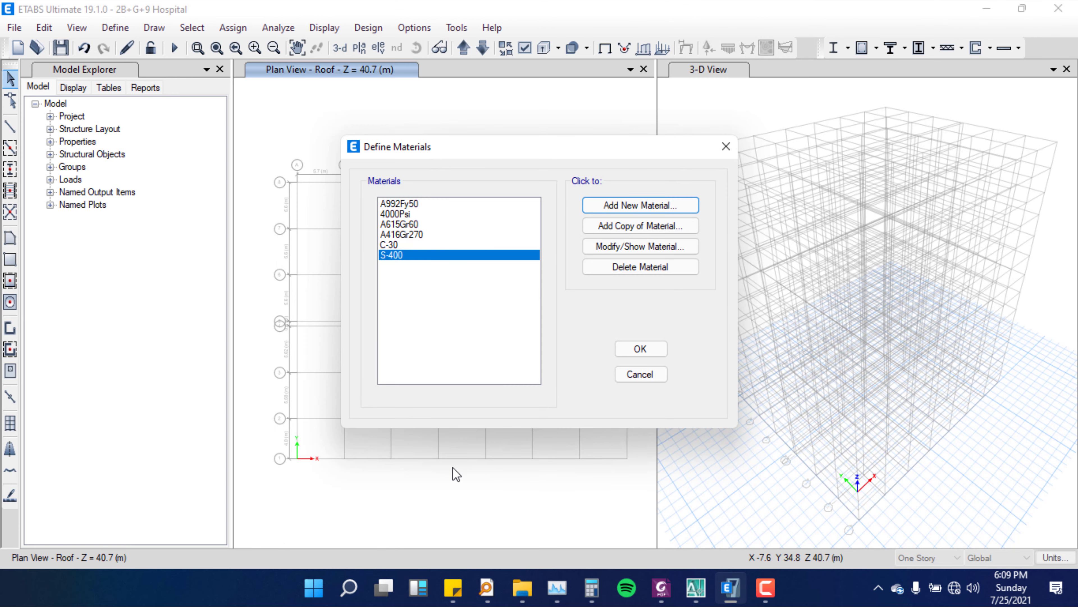
pyautogui.click(397, 245)
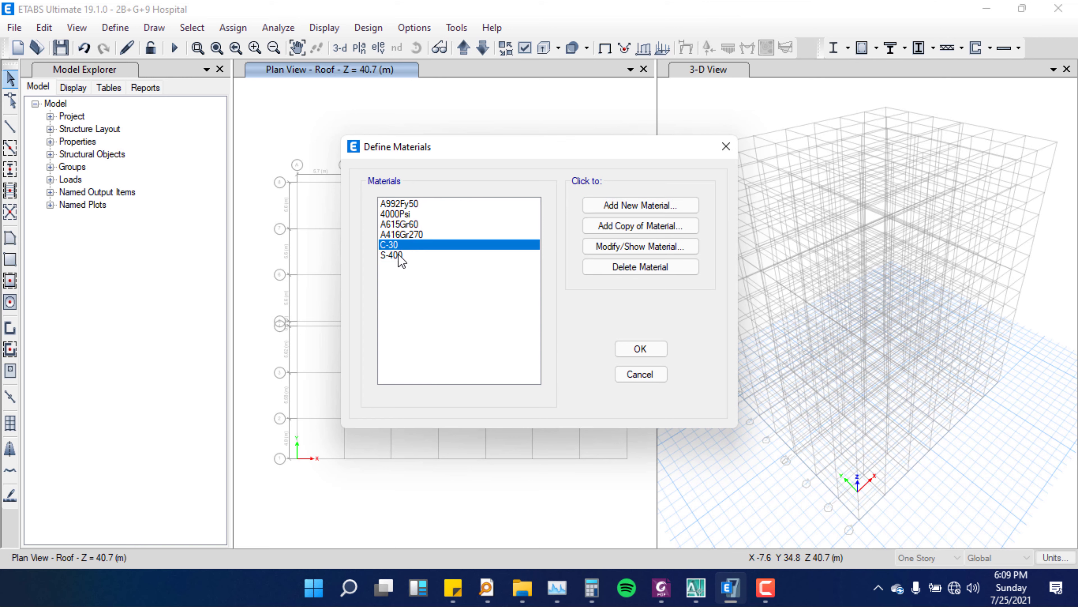
pyautogui.click(399, 256)
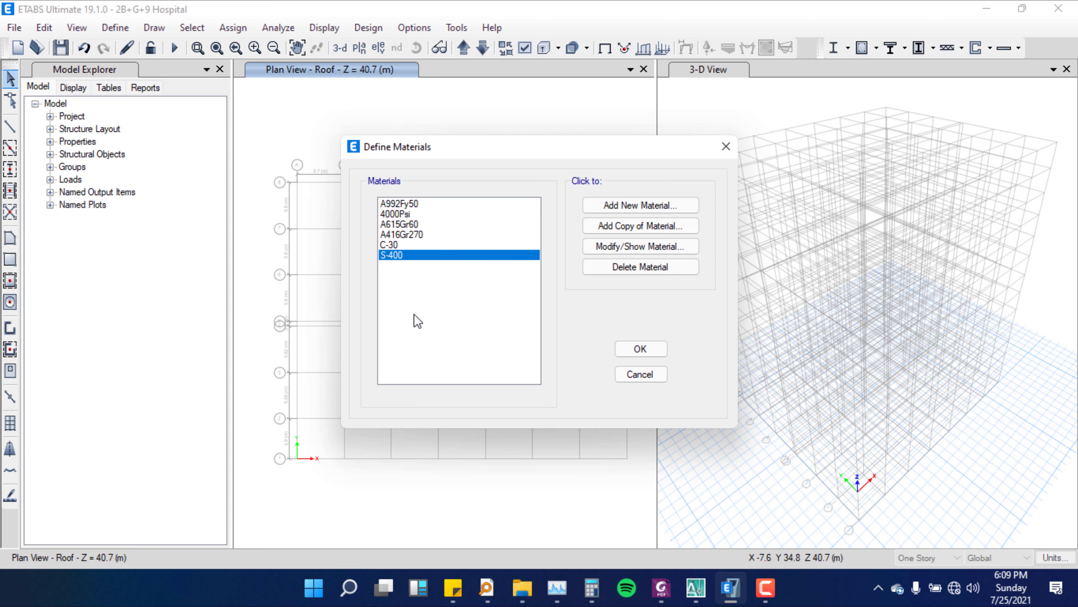
pyautogui.click(652, 354)
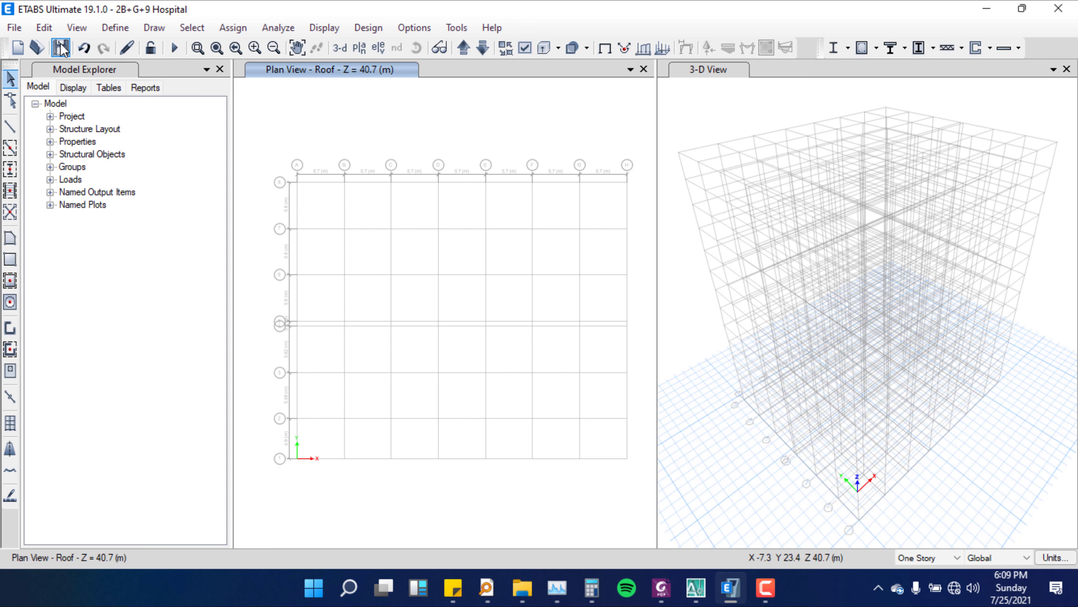
pyautogui.click(61, 48)
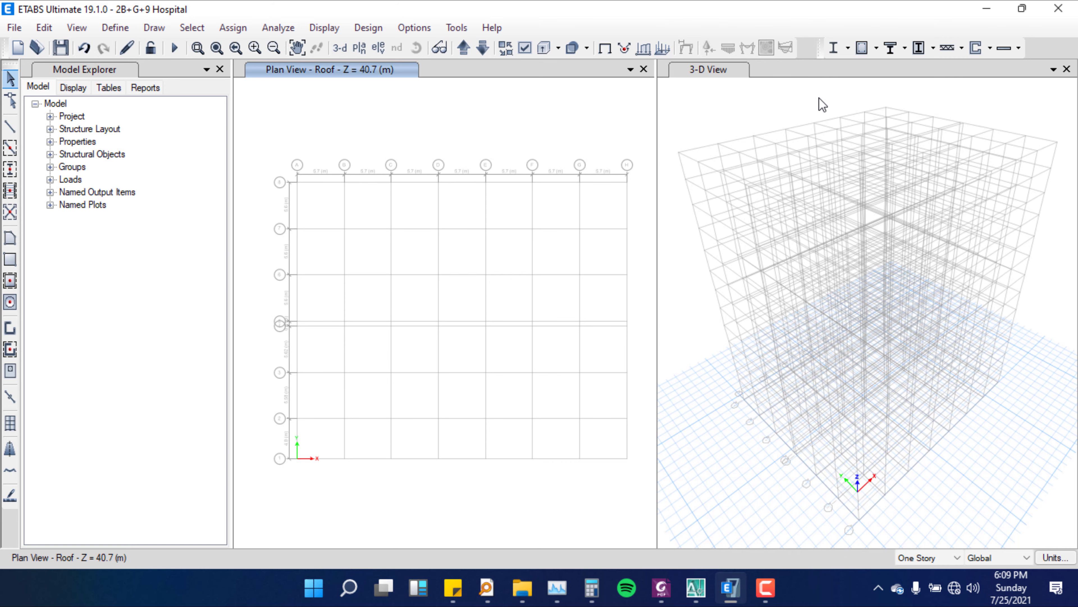
pyautogui.click(986, 8)
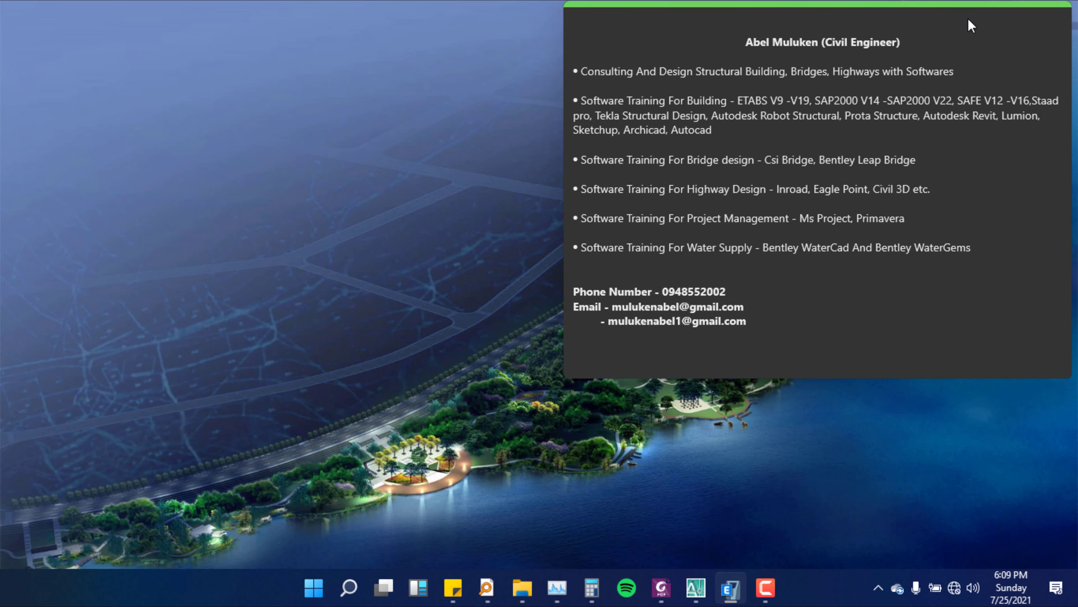
pyautogui.rightClick(234, 166)
pyautogui.click(265, 214)
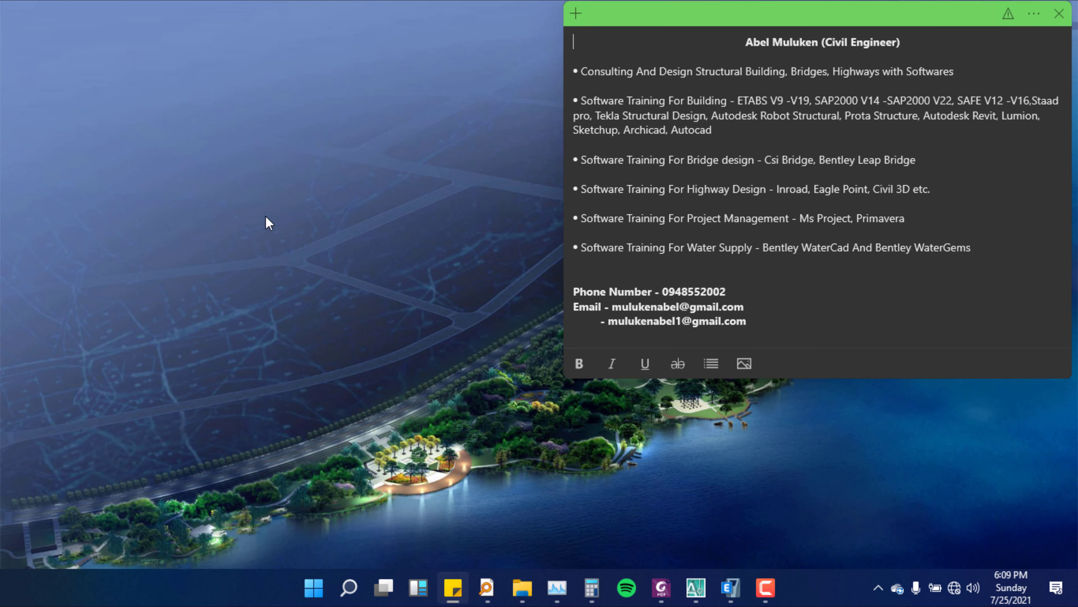